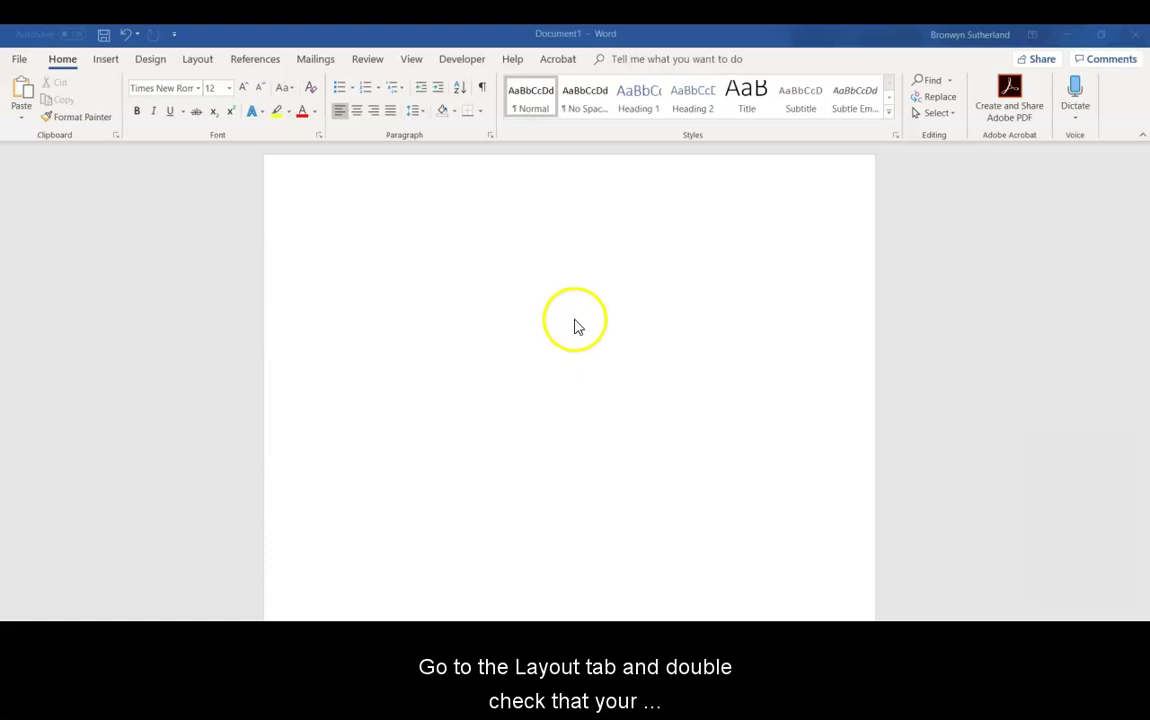
# Step: Apply the Normal preset, giving one-inch margins on every side
pyautogui.click(199, 62)
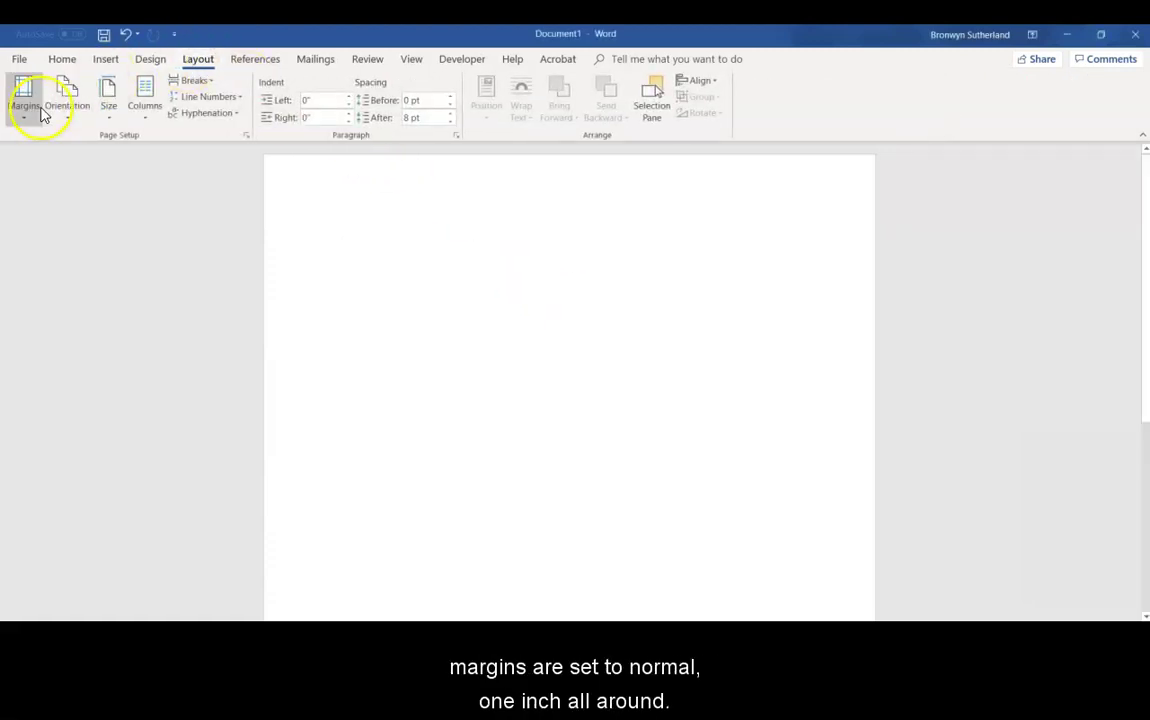
pyautogui.click(24, 100)
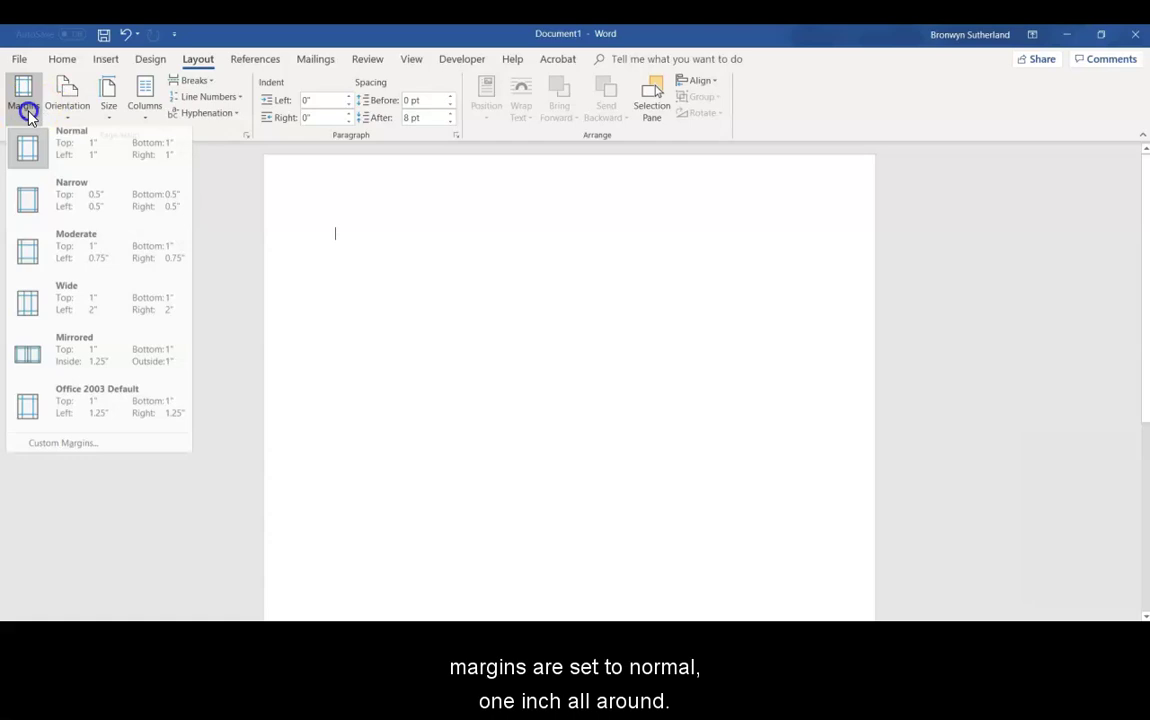
pyautogui.click(27, 160)
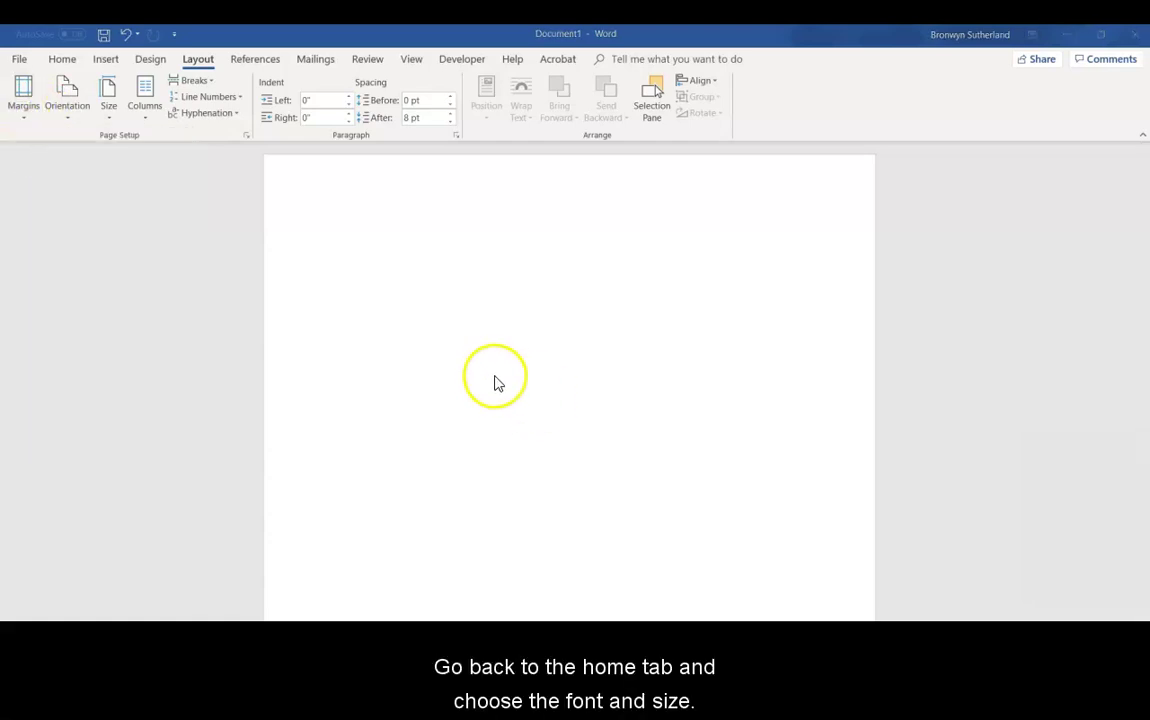
# Step: Set the document font to Times New Roman at 12 pt
pyautogui.click(63, 59)
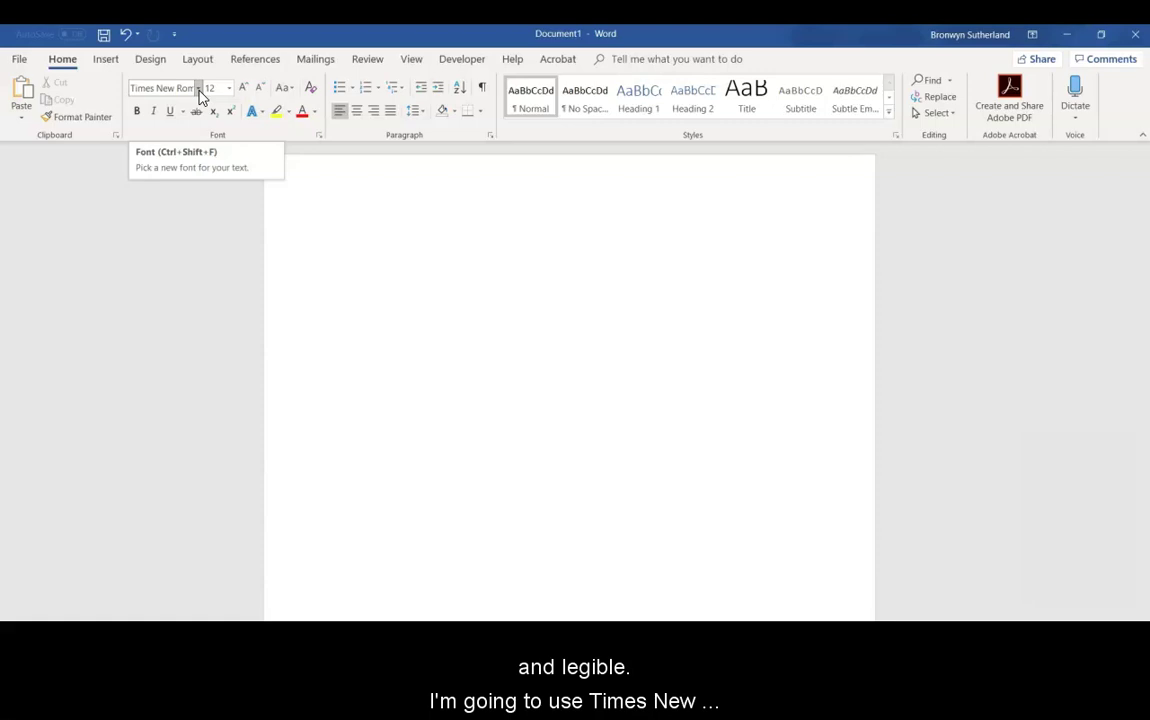
pyautogui.click(199, 92)
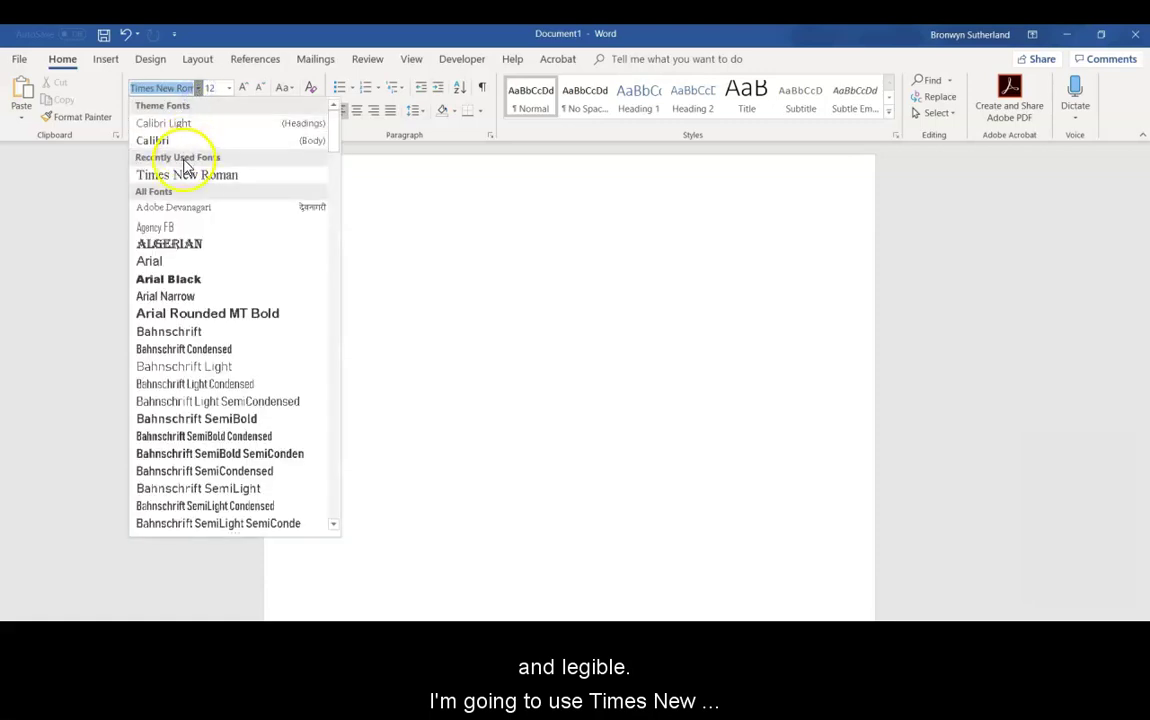
pyautogui.click(182, 170)
pyautogui.click(229, 88)
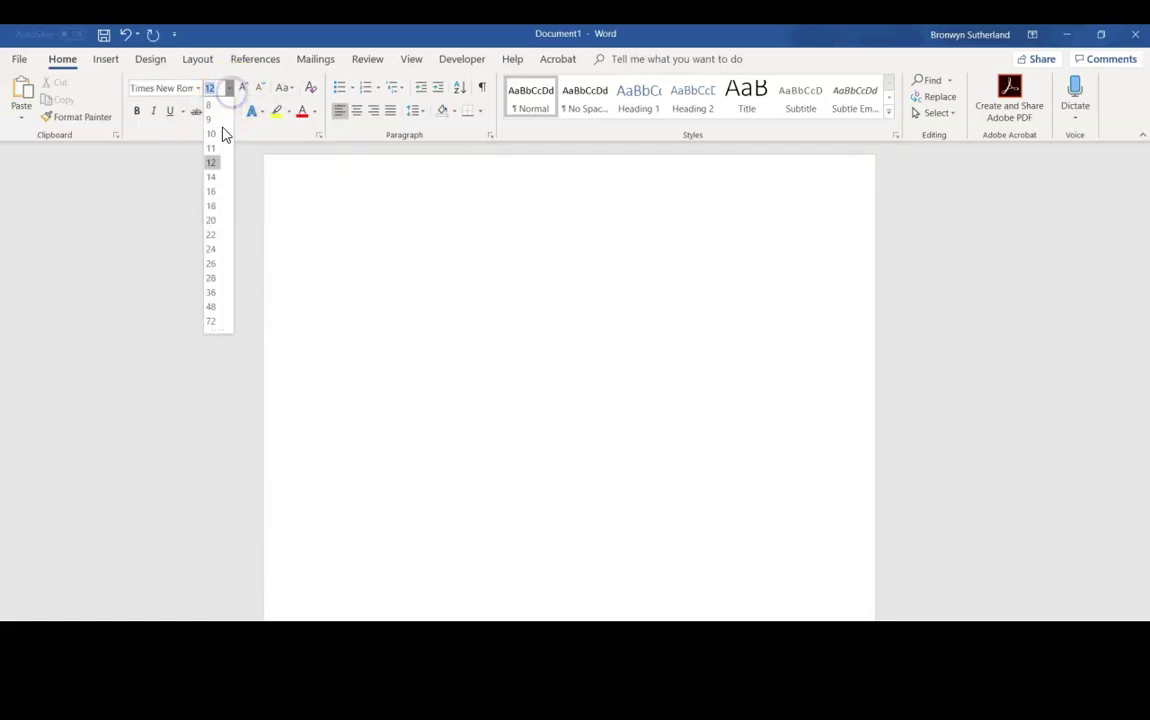
pyautogui.click(215, 164)
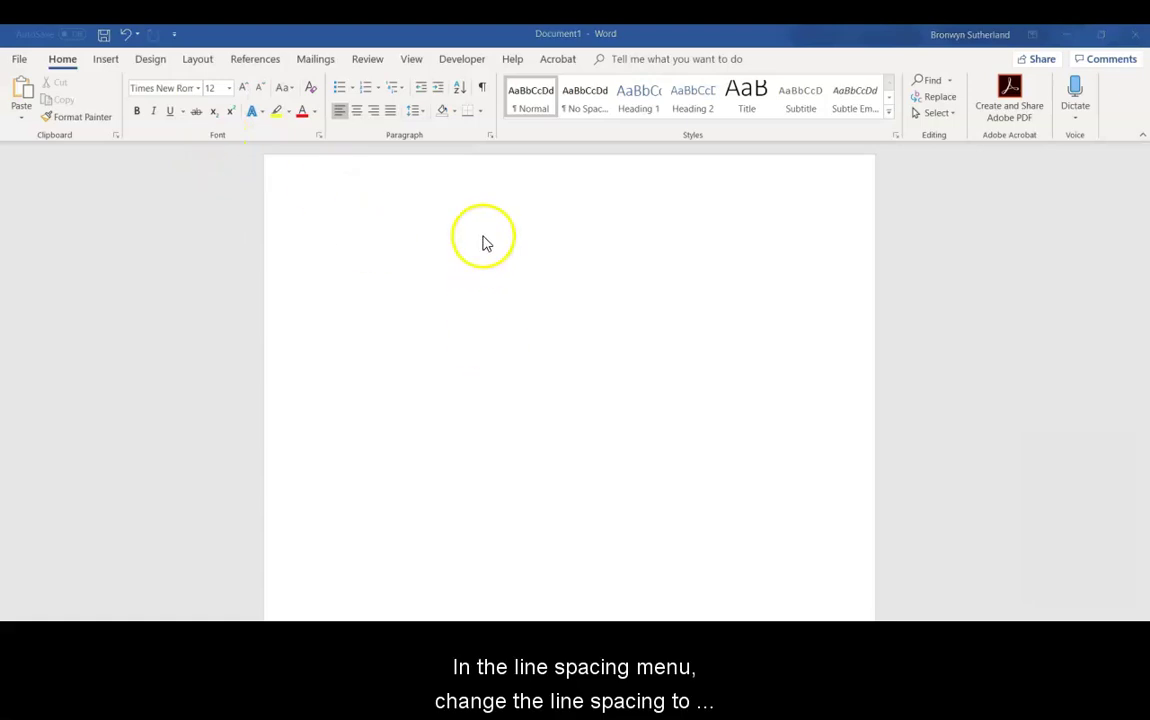
# Step: Set line spacing to 2.0 and remove the extra space after paragraphs
pyautogui.click(416, 111)
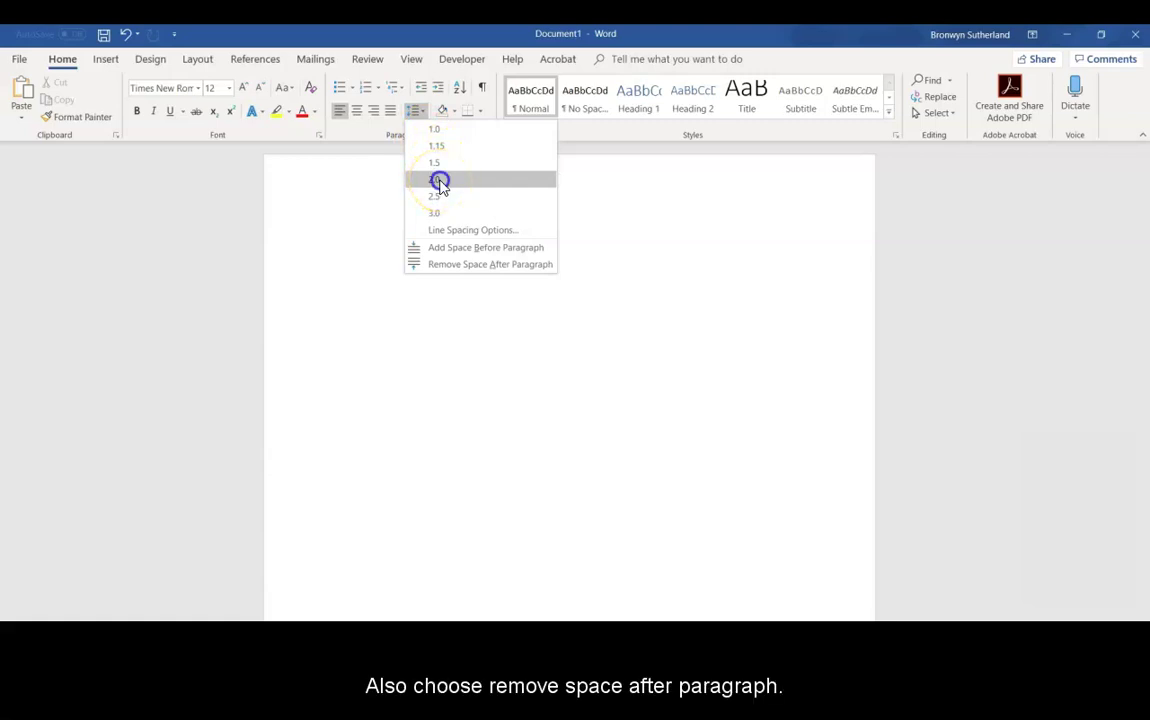
pyautogui.click(440, 181)
pyautogui.click(417, 112)
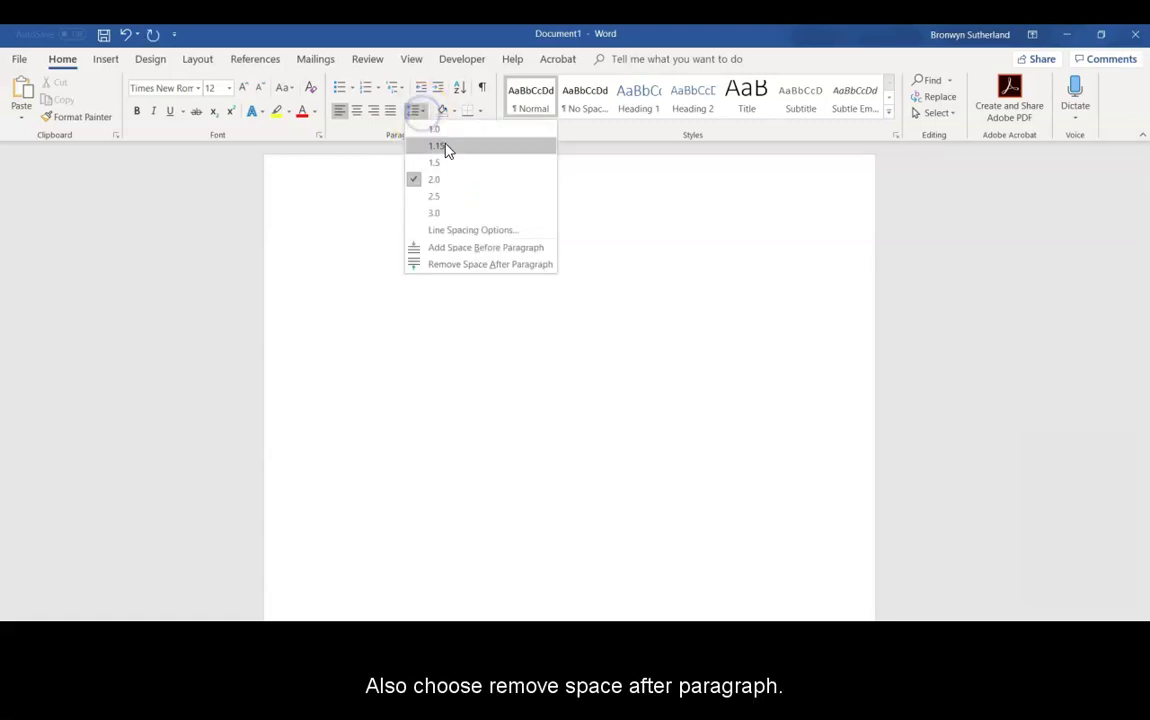
pyautogui.click(466, 263)
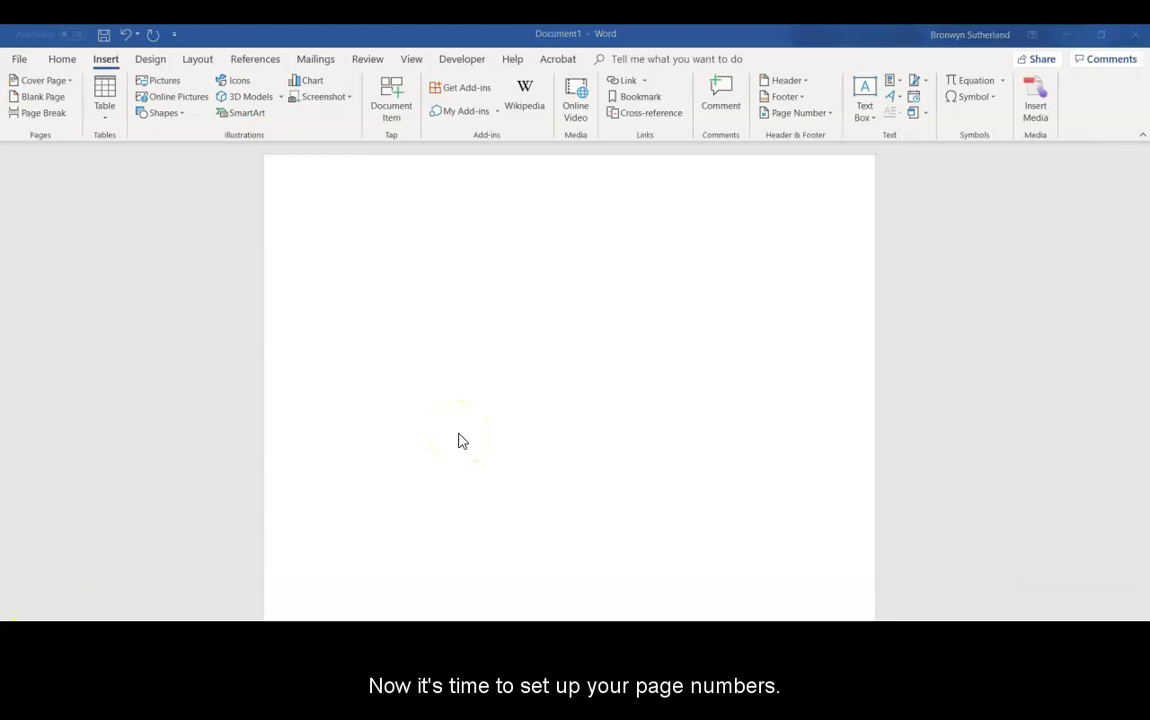
# Step: Insert a Plain Number 3 page number at the top right, then close the header
pyautogui.click(113, 62)
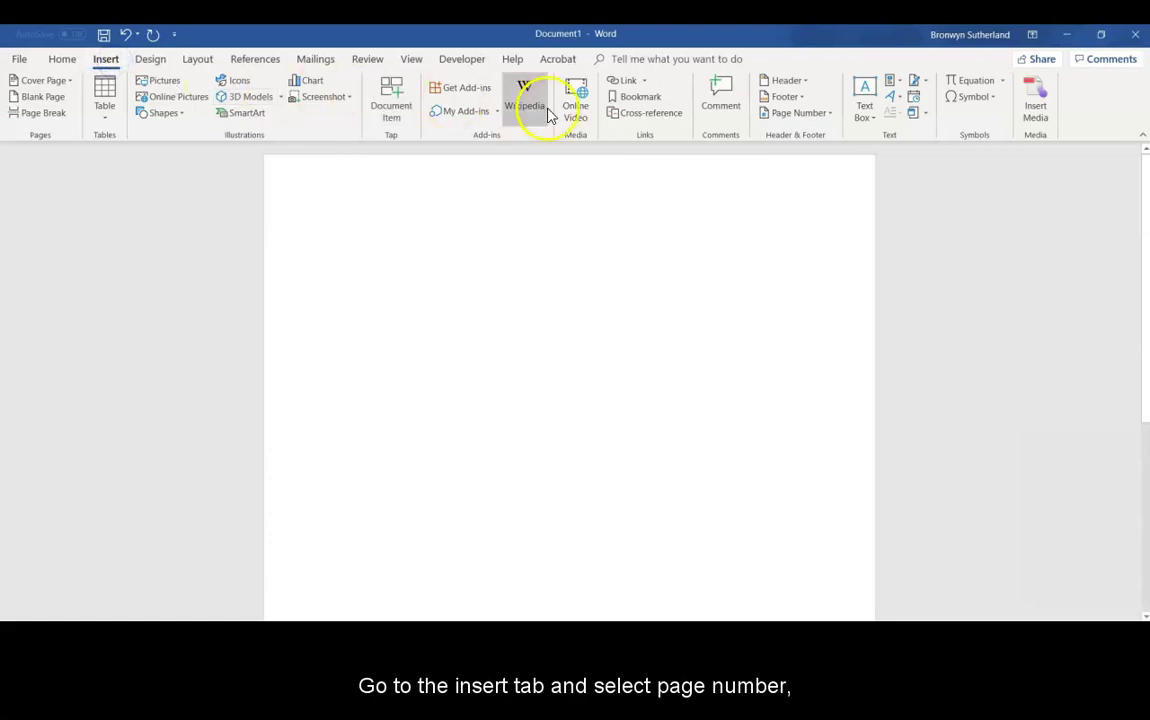
pyautogui.click(828, 116)
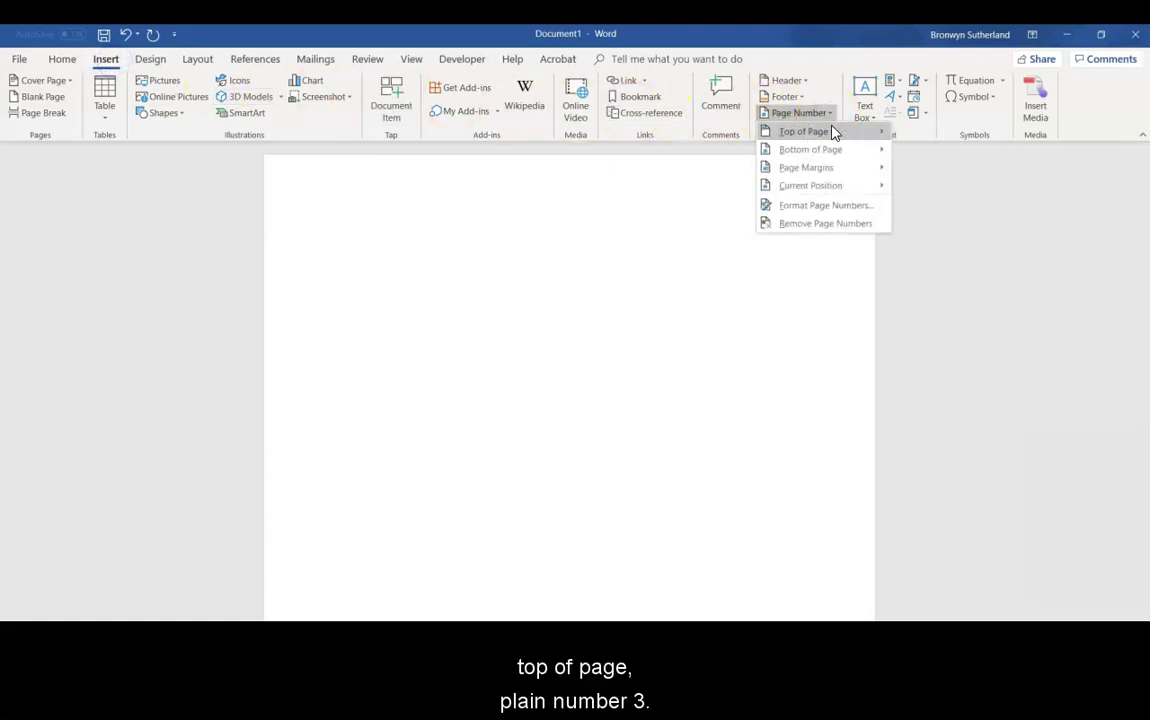
pyautogui.moveTo(835, 132)
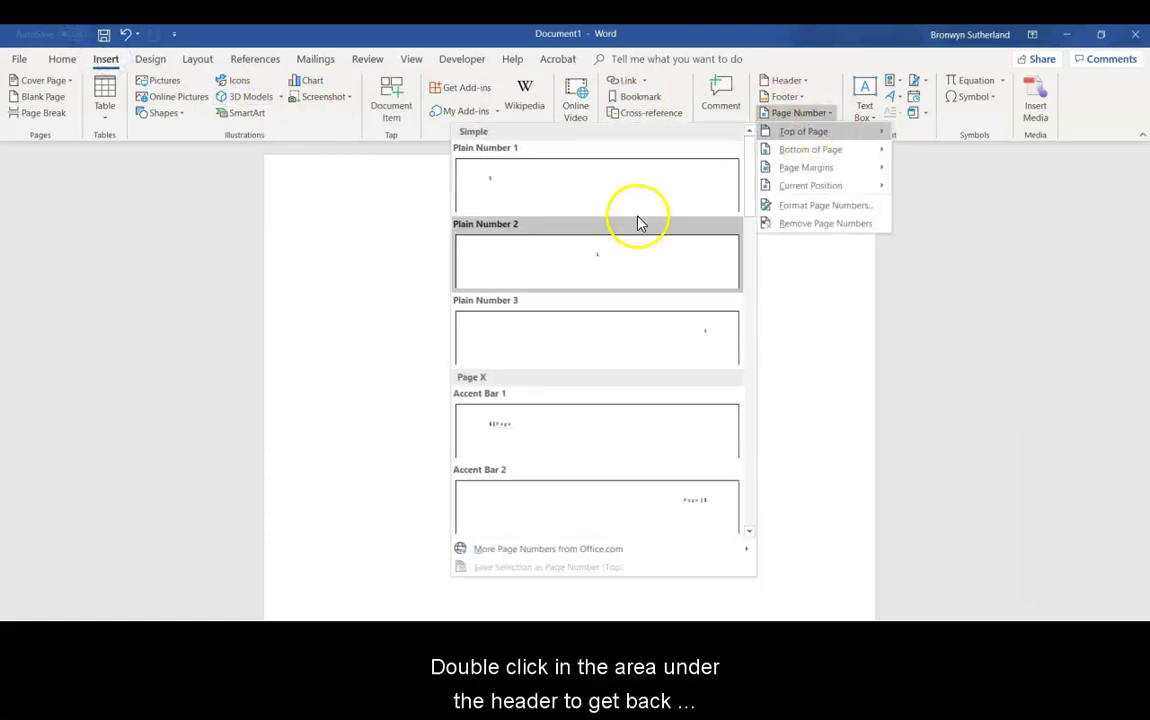
pyautogui.click(570, 340)
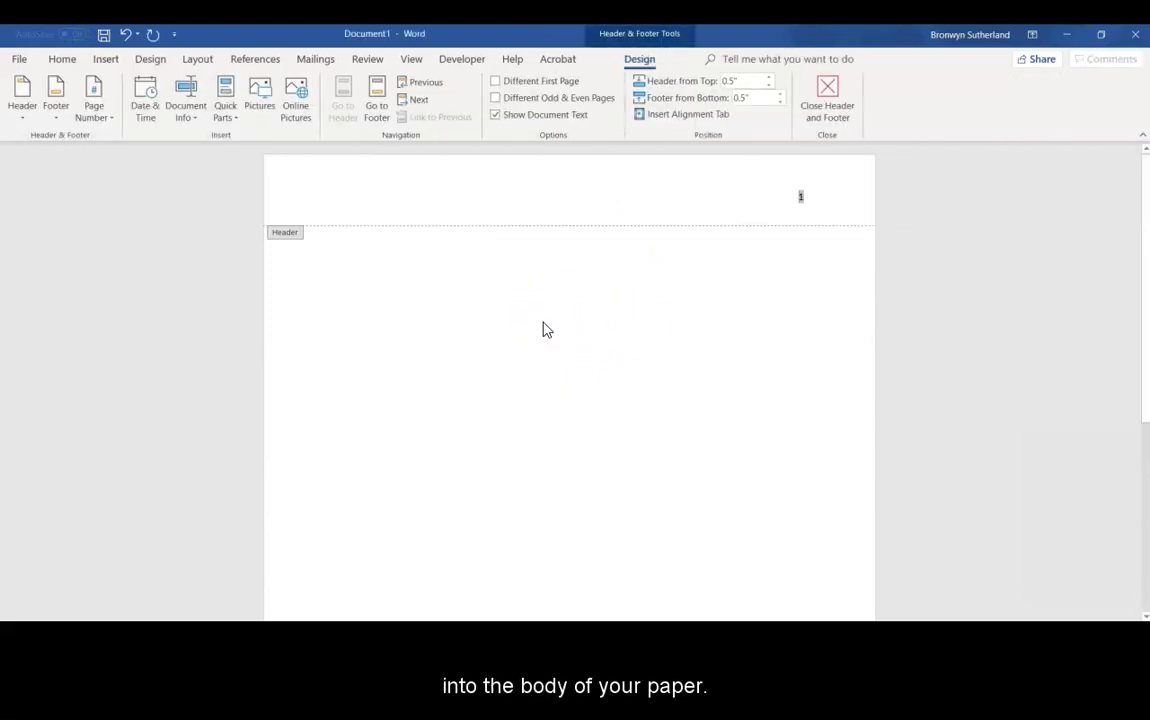
pyautogui.doubleClick(545, 322)
pyautogui.click(391, 435)
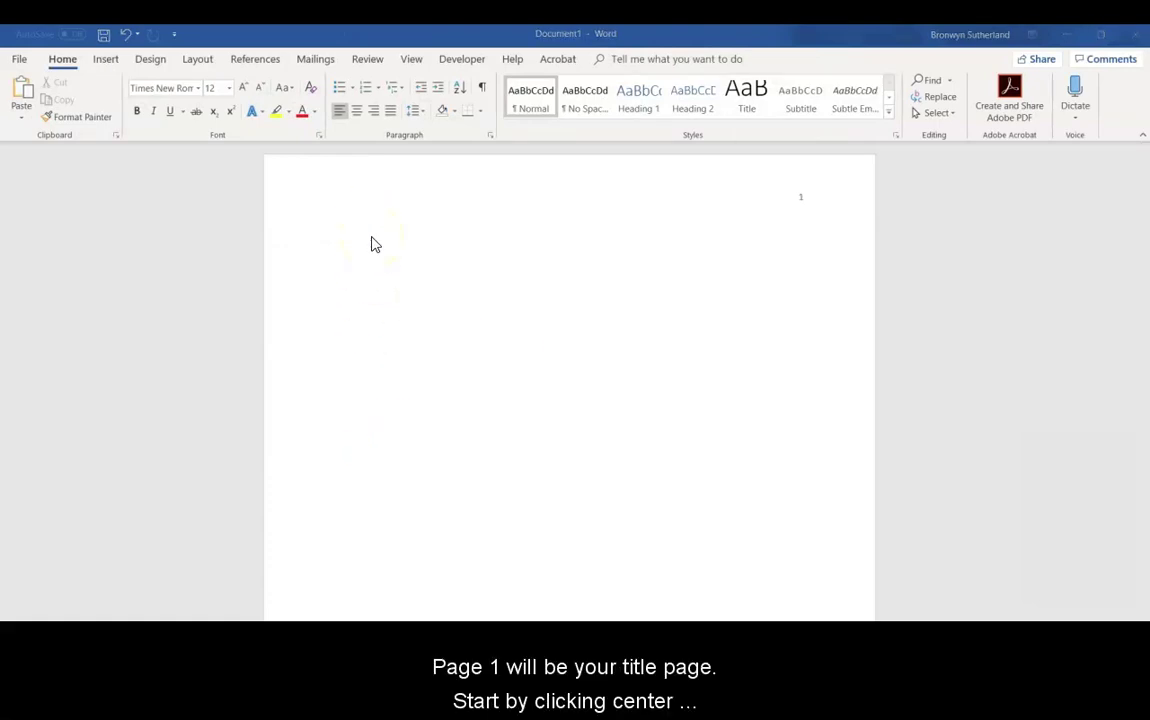
# Step: Centre the text and, after two blank lines, type 'Effects of Age on Detection of Emotional Information'
pyautogui.click(357, 112)
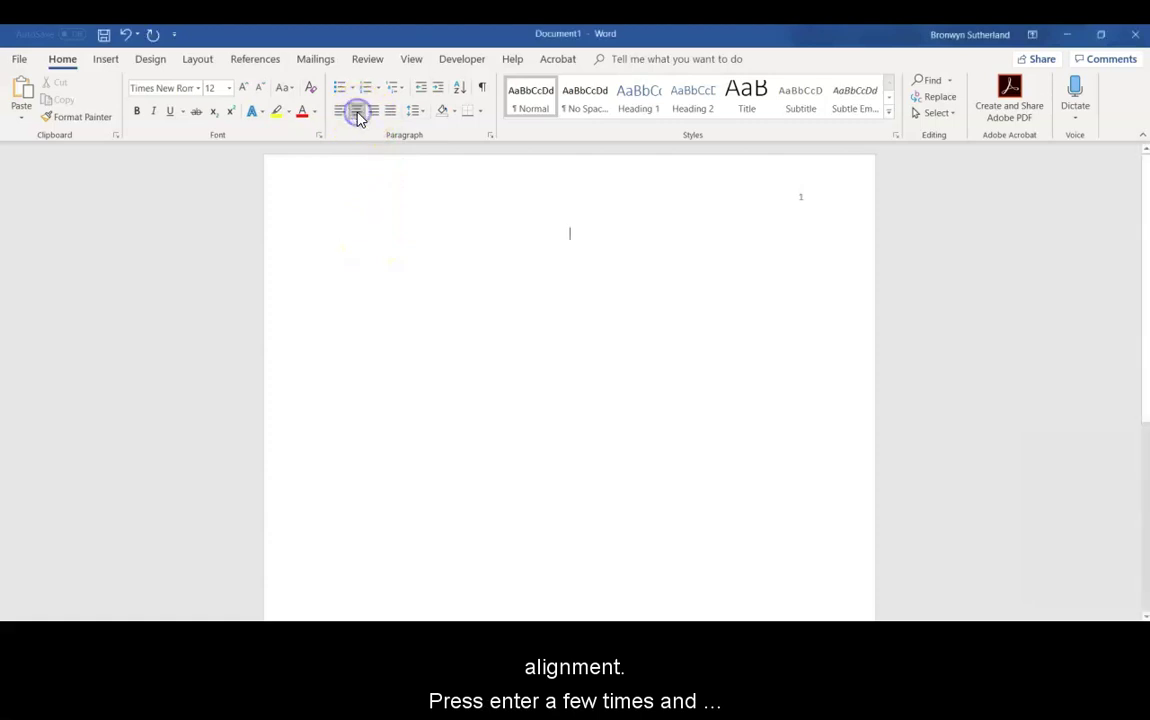
pyautogui.press('Return')
pyautogui.press('Return')
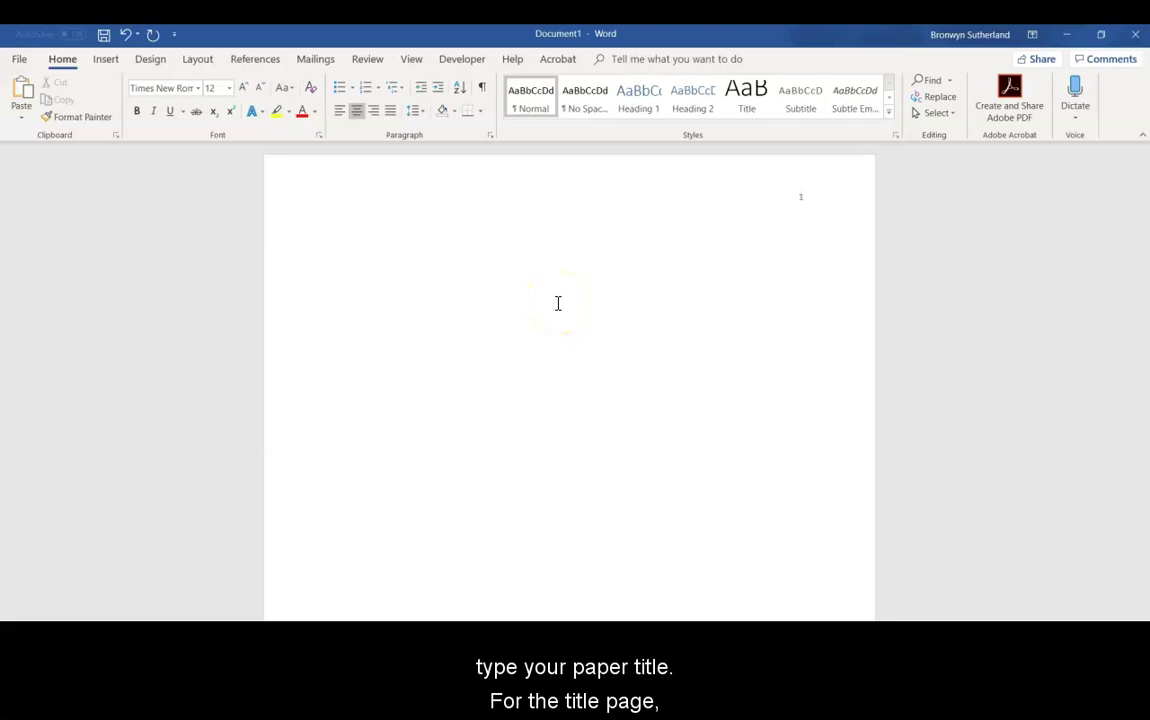
pyautogui.press('Return')
pyautogui.write('Effects of')
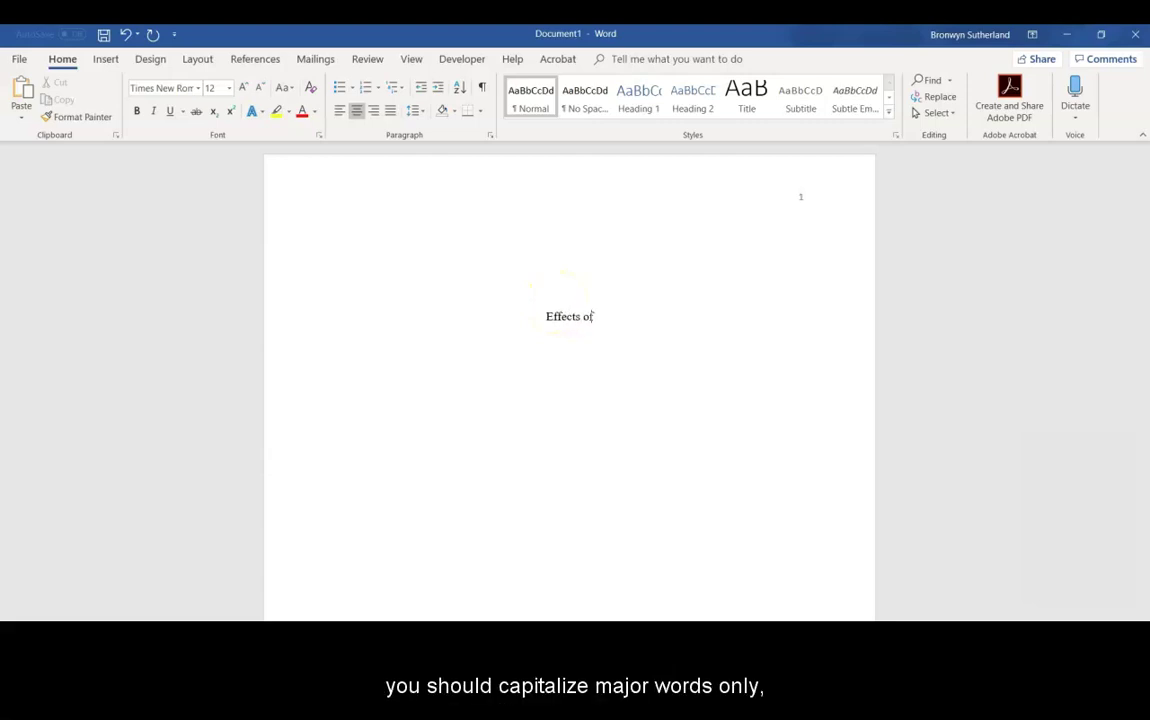
pyautogui.write(' Age on Detec')
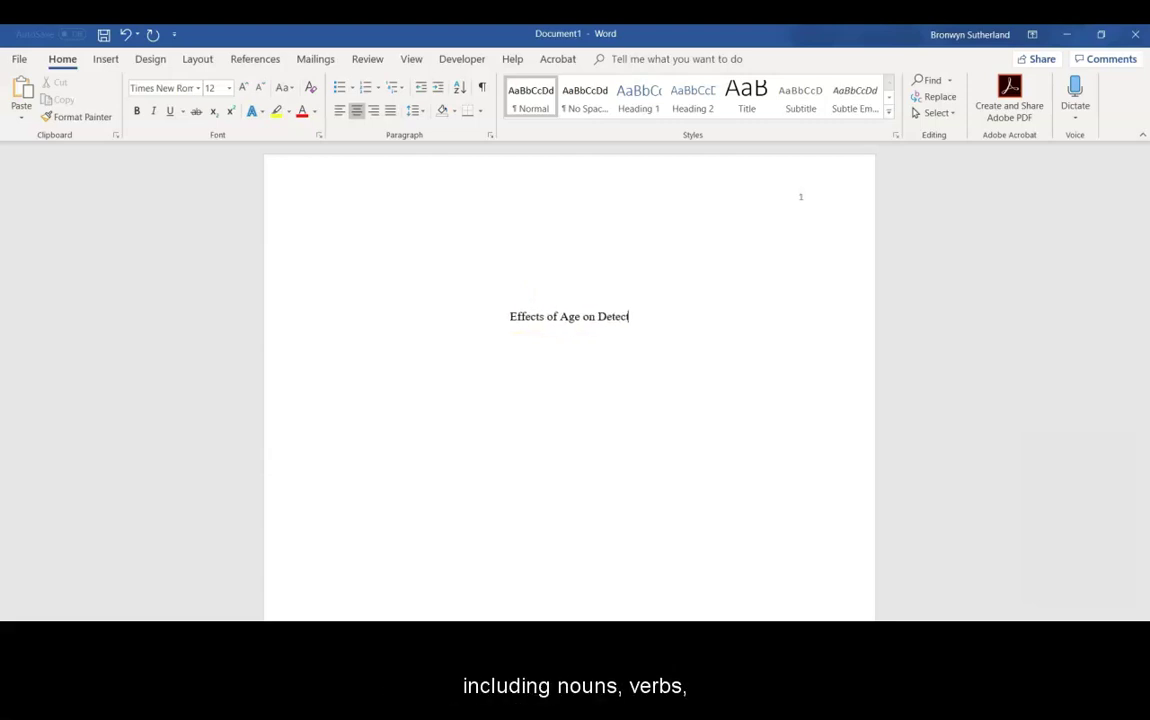
pyautogui.write('tion of Emotional Inf')
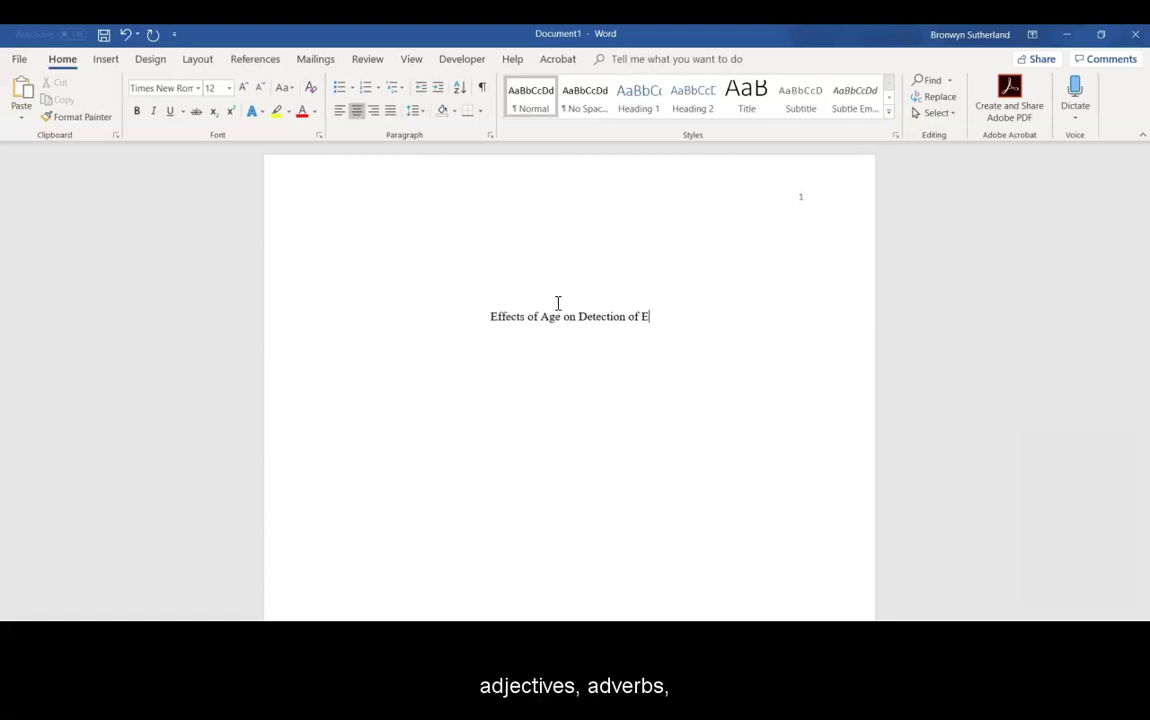
pyautogui.write('ormation')
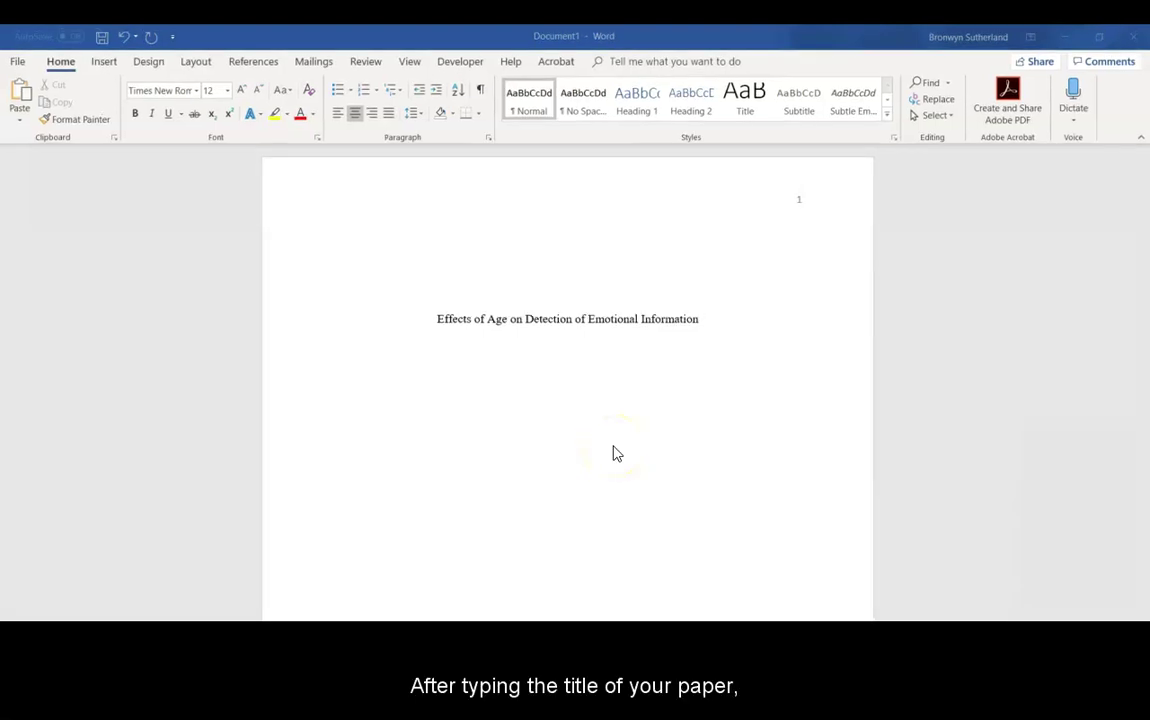
# Step: Below the title, add centred lines for the student's name and the department and college
pyautogui.click(701, 321)
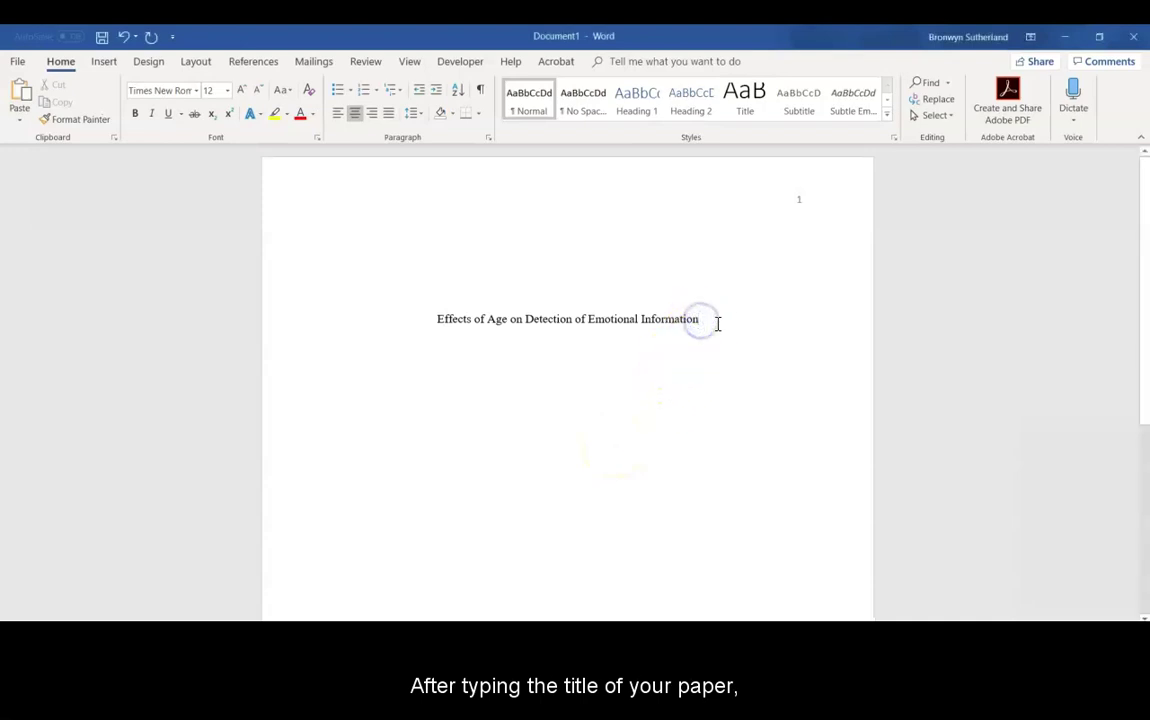
pyautogui.press('Return')
pyautogui.press('Return')
pyautogui.write('Sara')
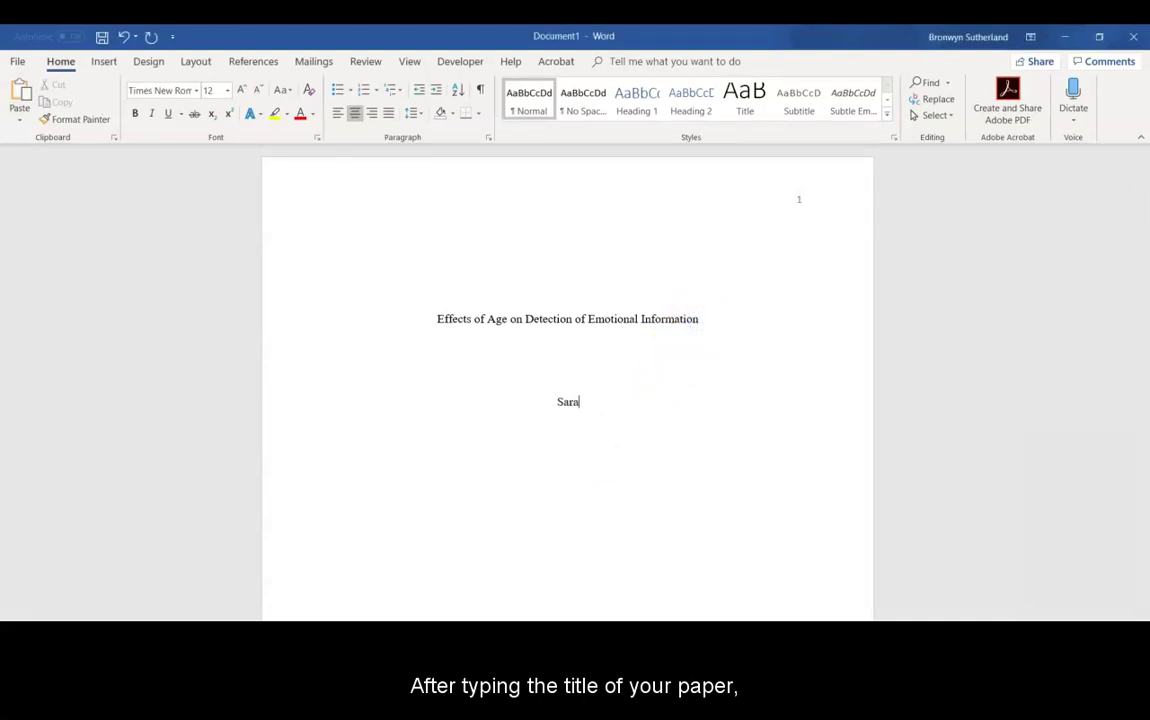
pyautogui.write('h L. Smi')
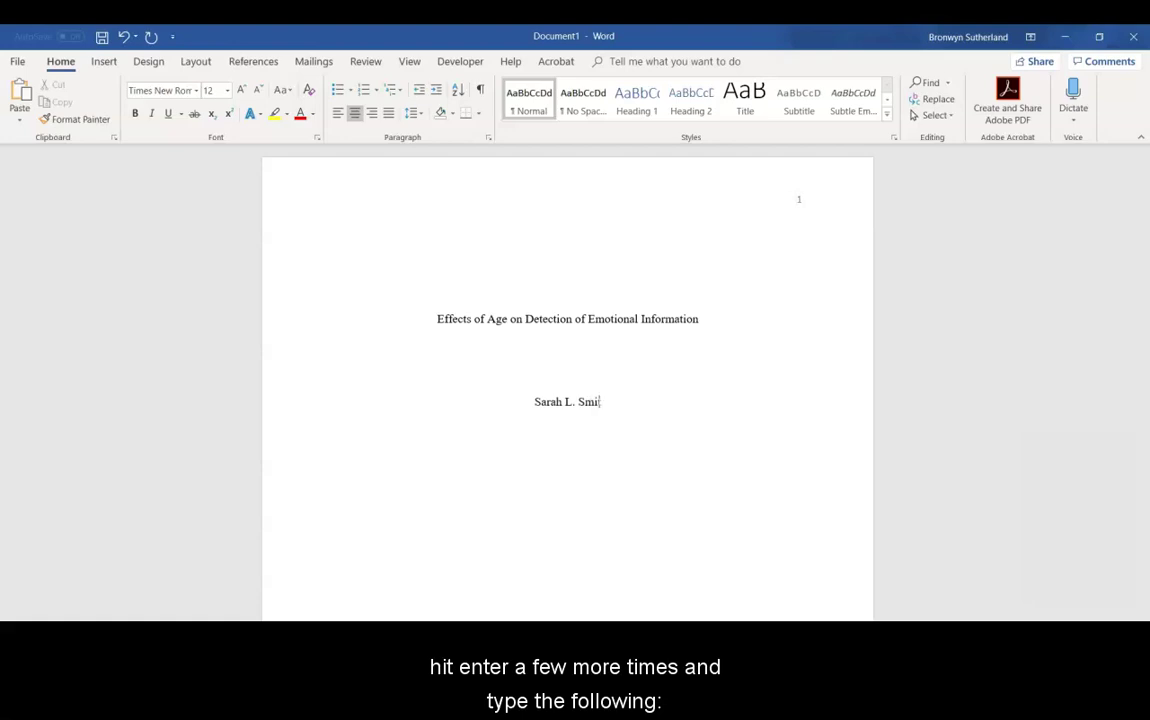
pyautogui.write('thDepartment')
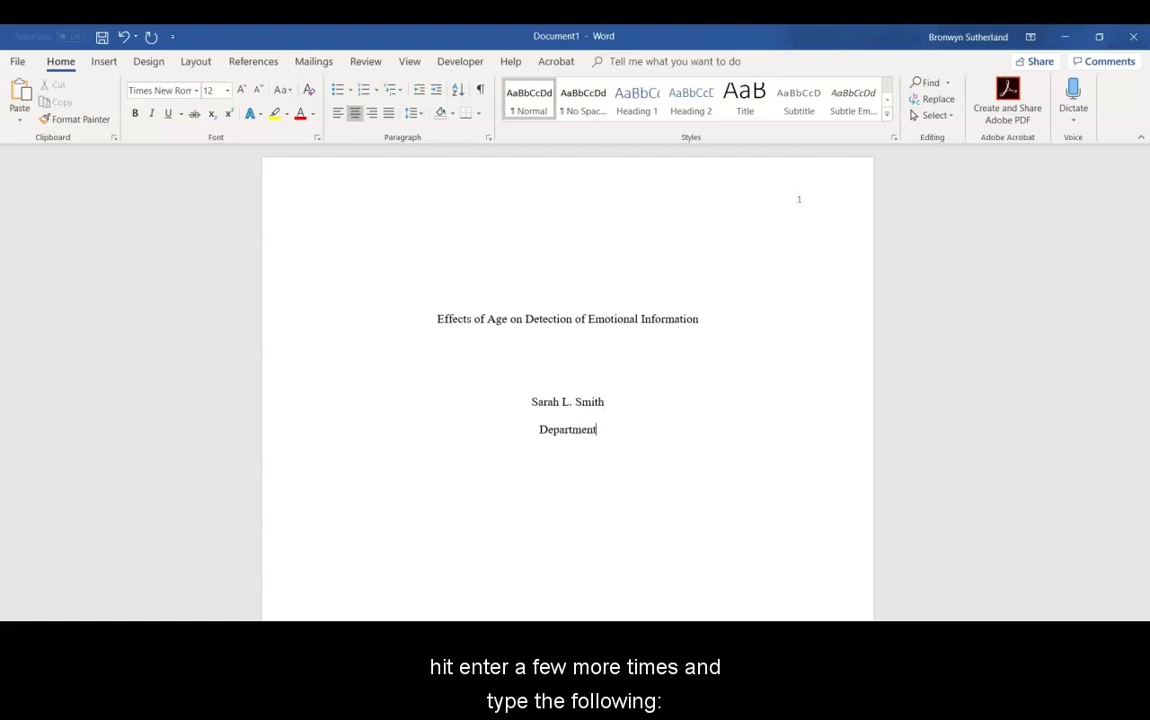
pyautogui.write(' of Fsycholo')
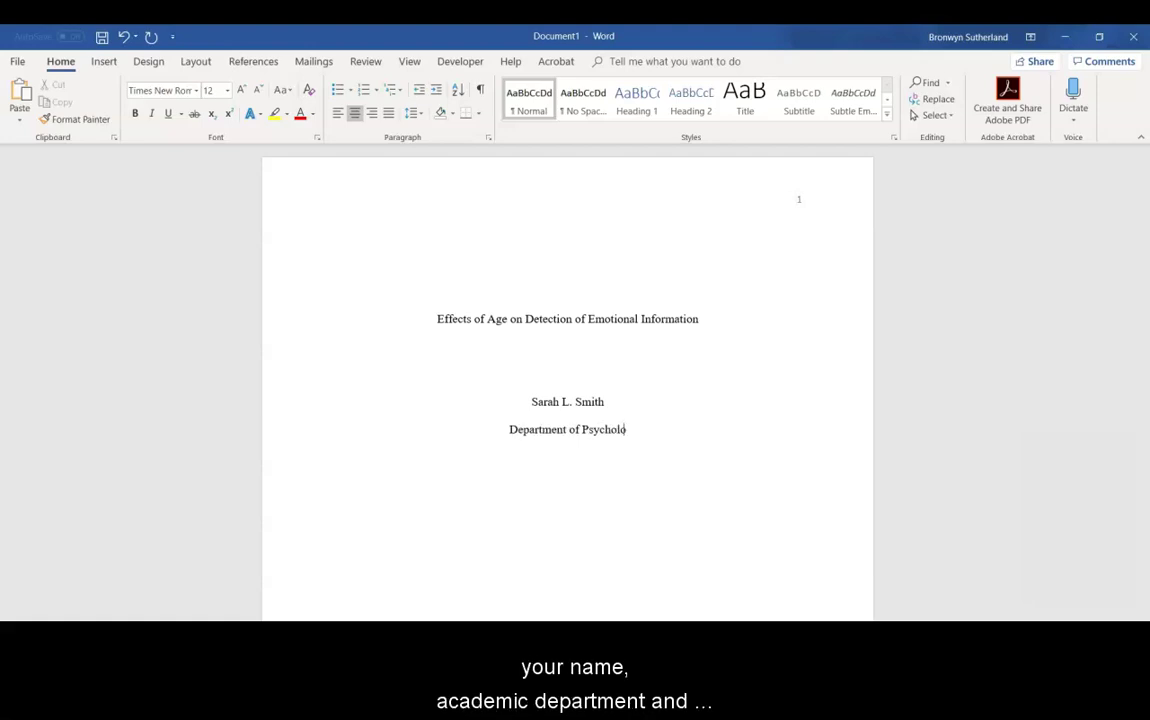
pyautogui.write('gy, Ione S')
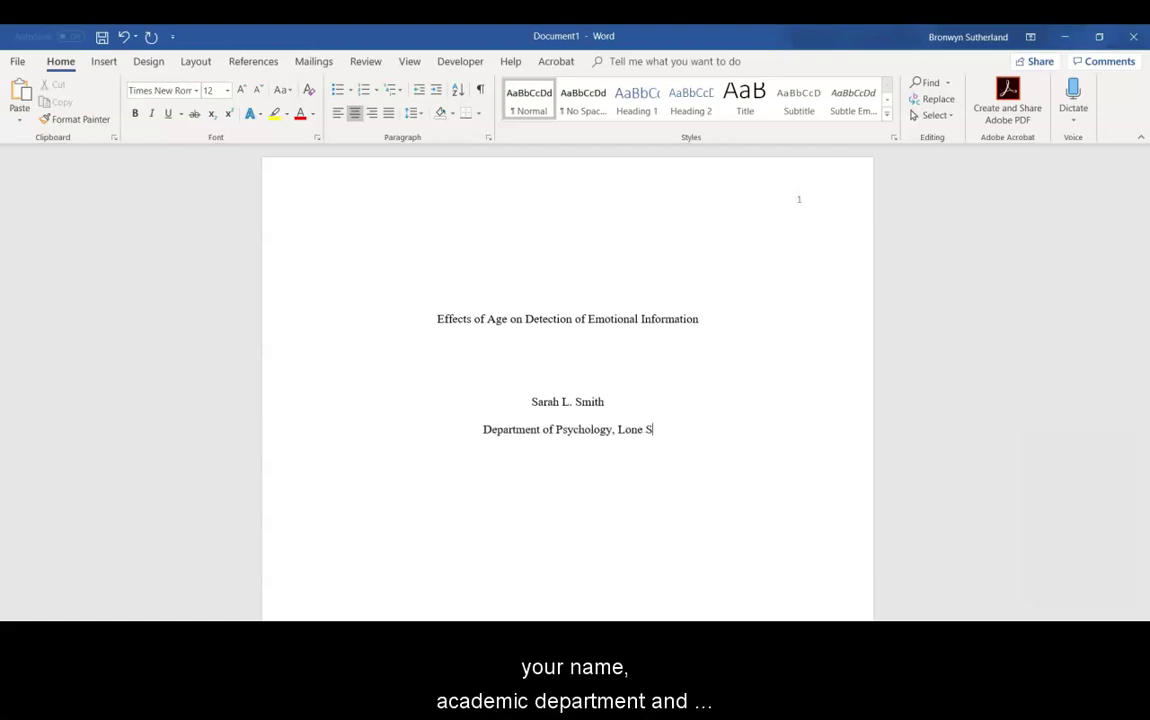
pyautogui.write('tar College')
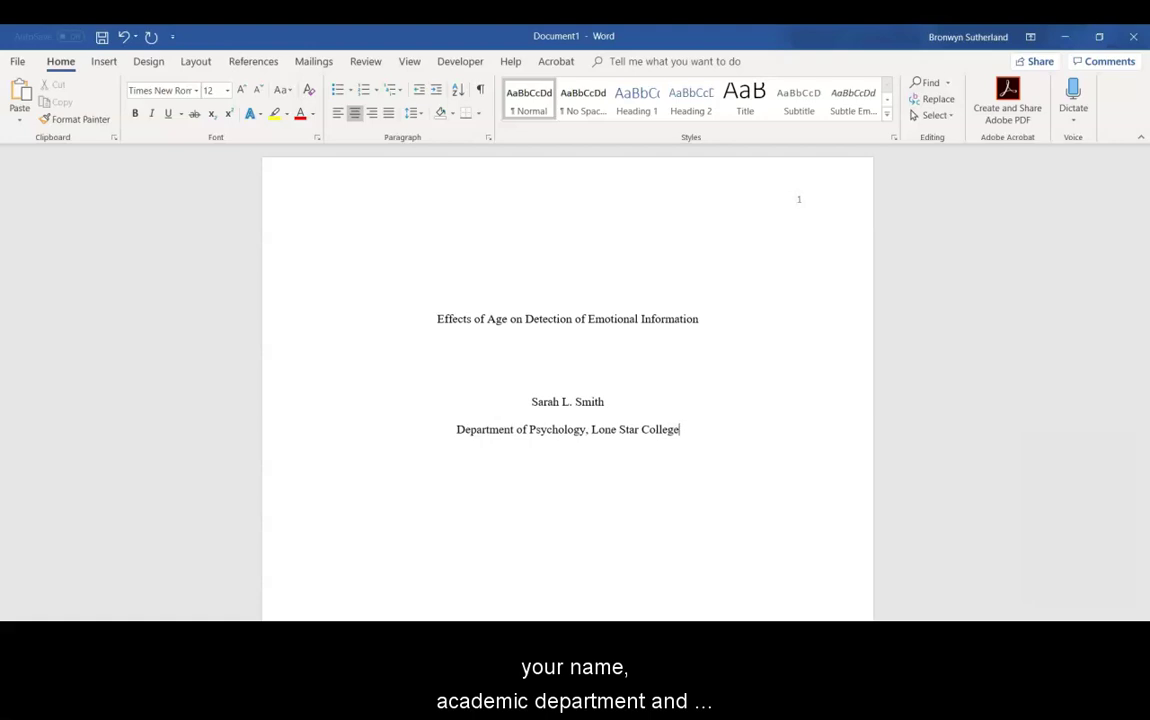
# Step: Add lines for 'PSYC 1301: Intro to Psychology', the professor's name, and 'March 30, 2020'
pyautogui.press('Return')
pyautogui.write('PSY')
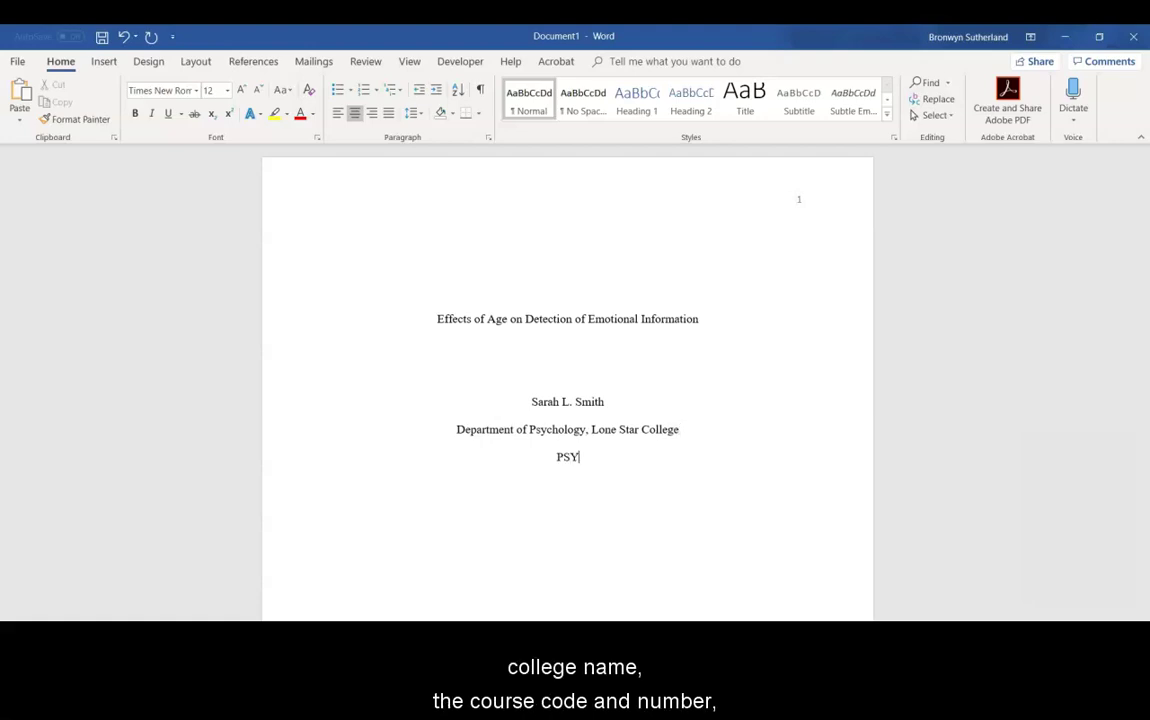
pyautogui.write('C 1301: Int')
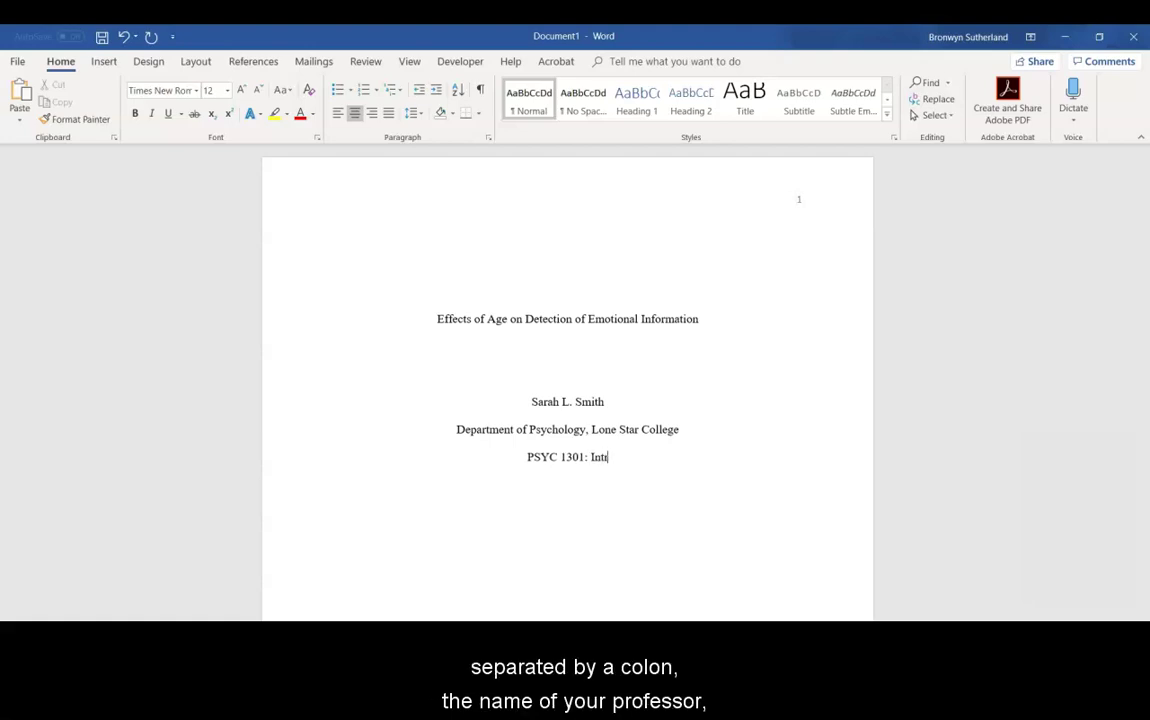
pyautogui.write('ro to Psycho')
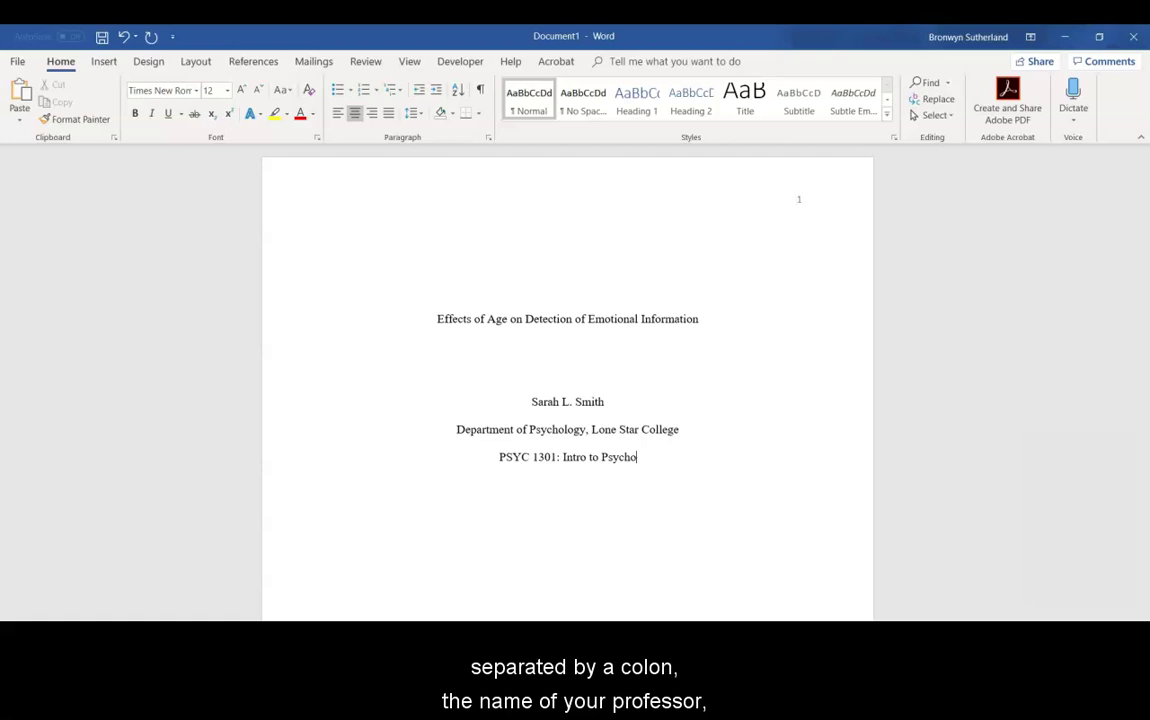
pyautogui.write('logy')
pyautogui.press('Return')
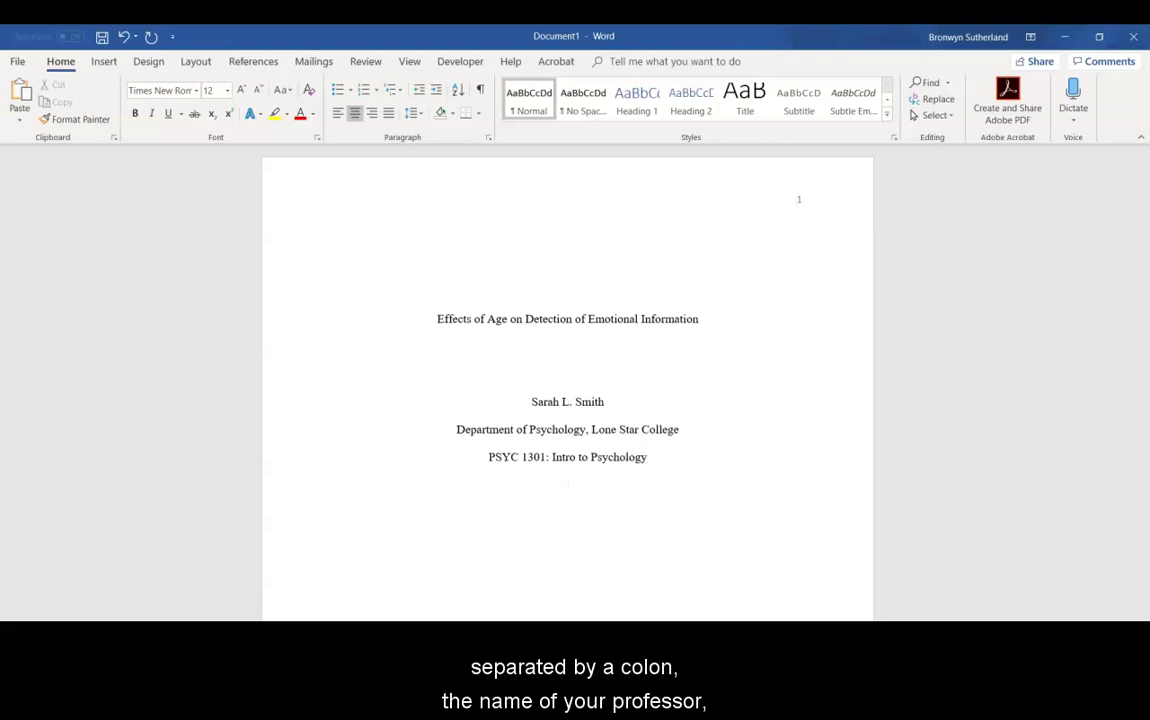
pyautogui.write('Dr. Sally Walker')
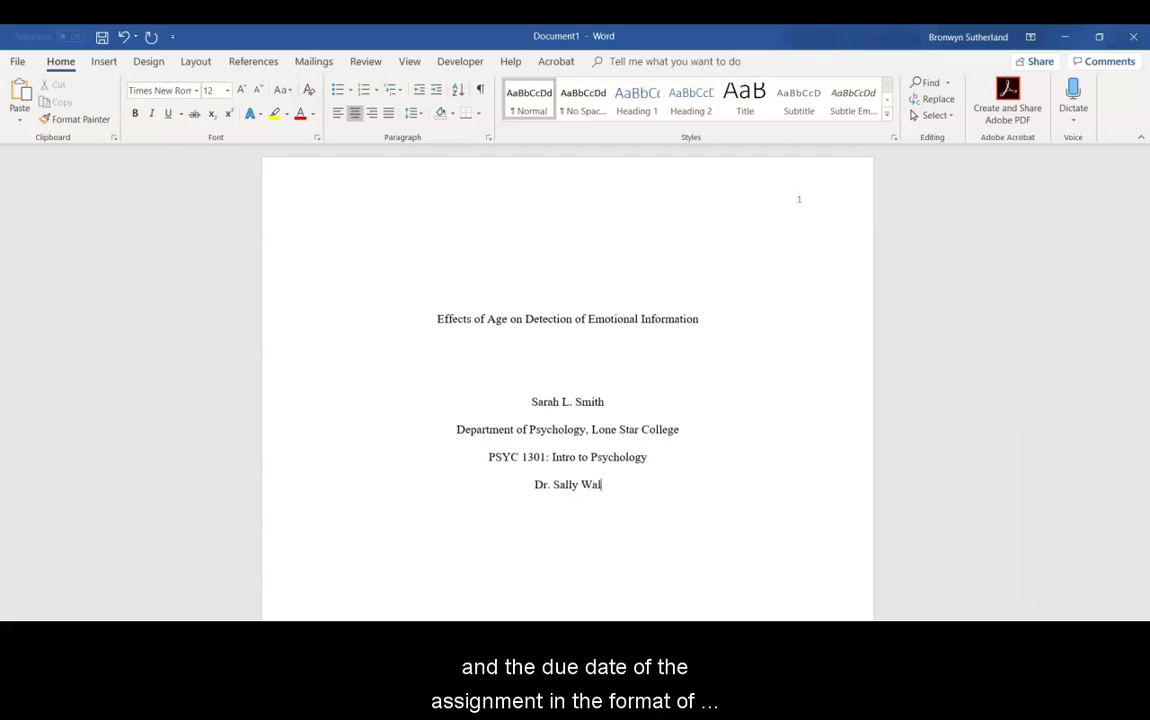
pyautogui.press('Return')
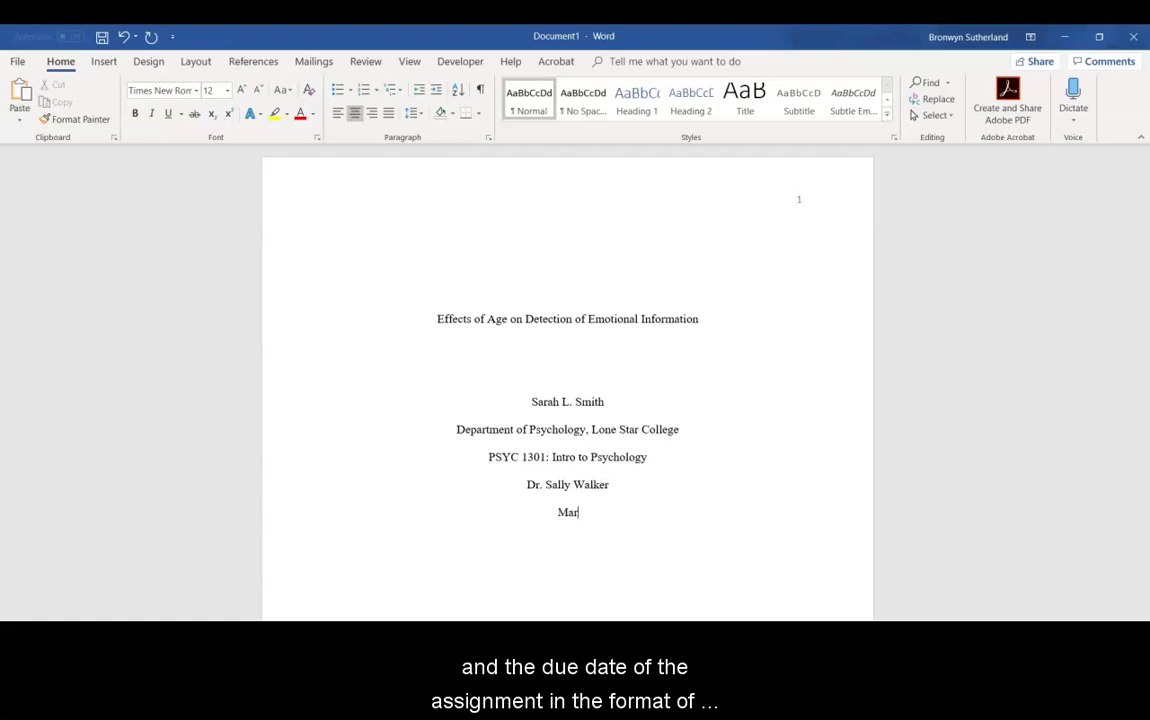
pyautogui.write('March 30, 2020')
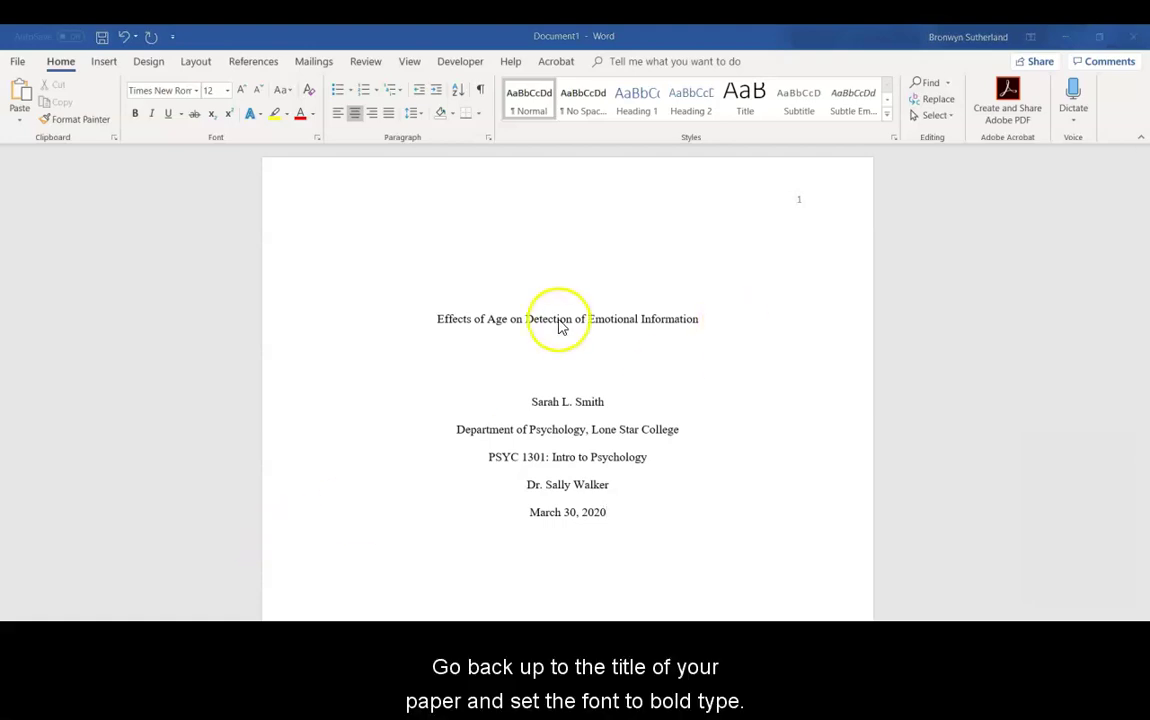
# Step: Make the cover-page title bold
pyautogui.click(450, 319)
pyautogui.moveTo(450, 319); pyautogui.dragTo(660, 322)
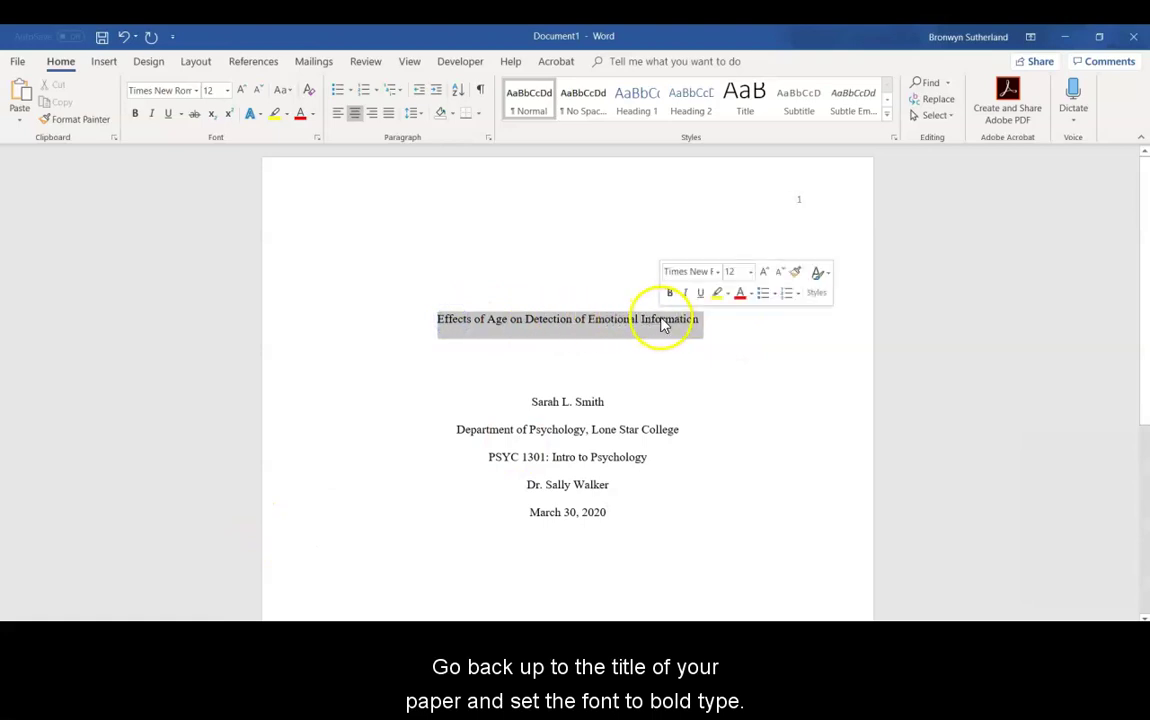
pyautogui.click(135, 113)
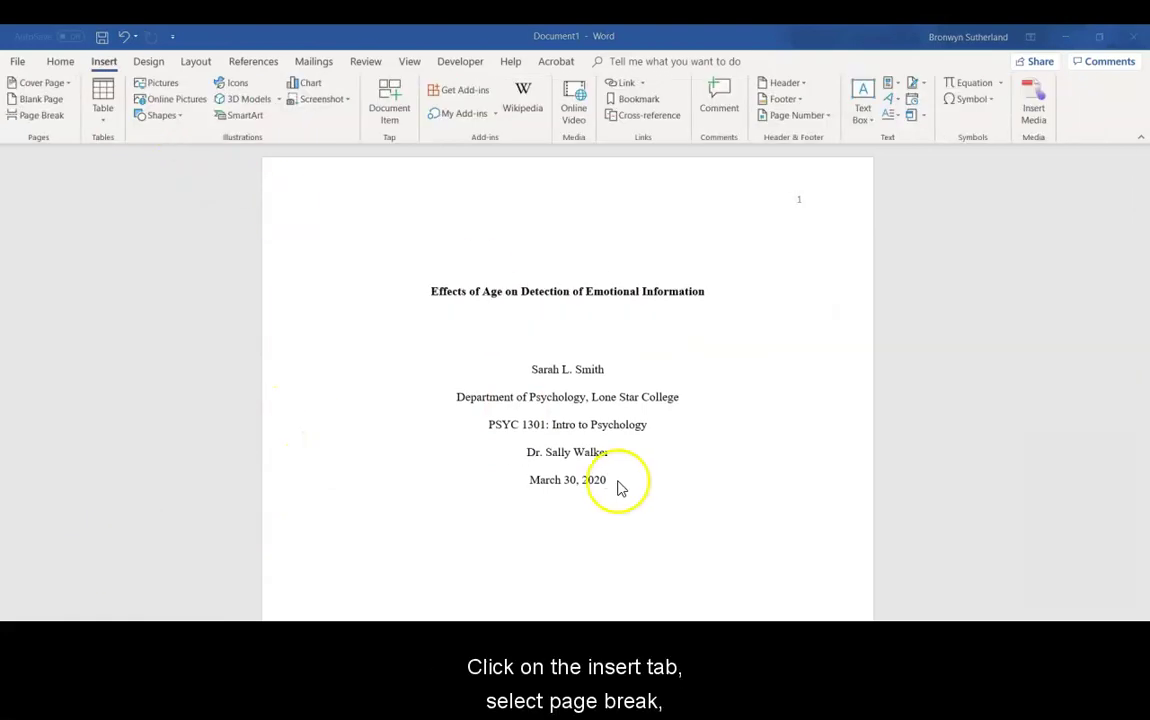
# Step: Insert a page break after the date to start an empty page 2
pyautogui.click(614, 481)
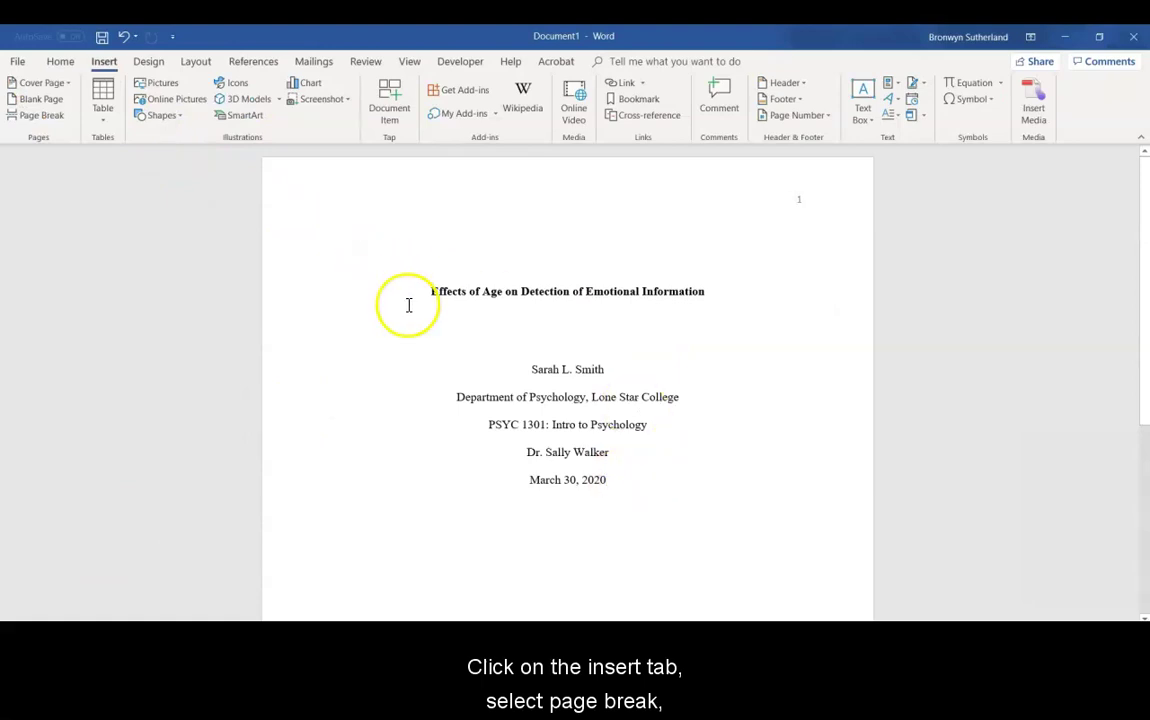
pyautogui.click(105, 68)
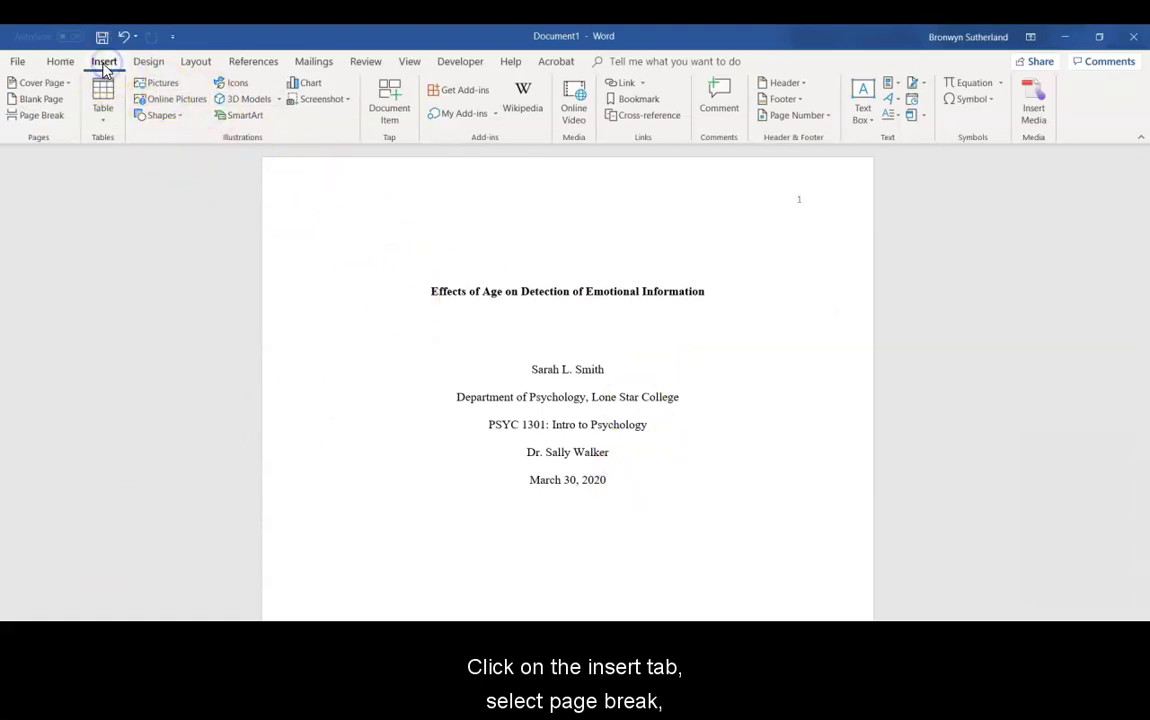
pyautogui.click(35, 116)
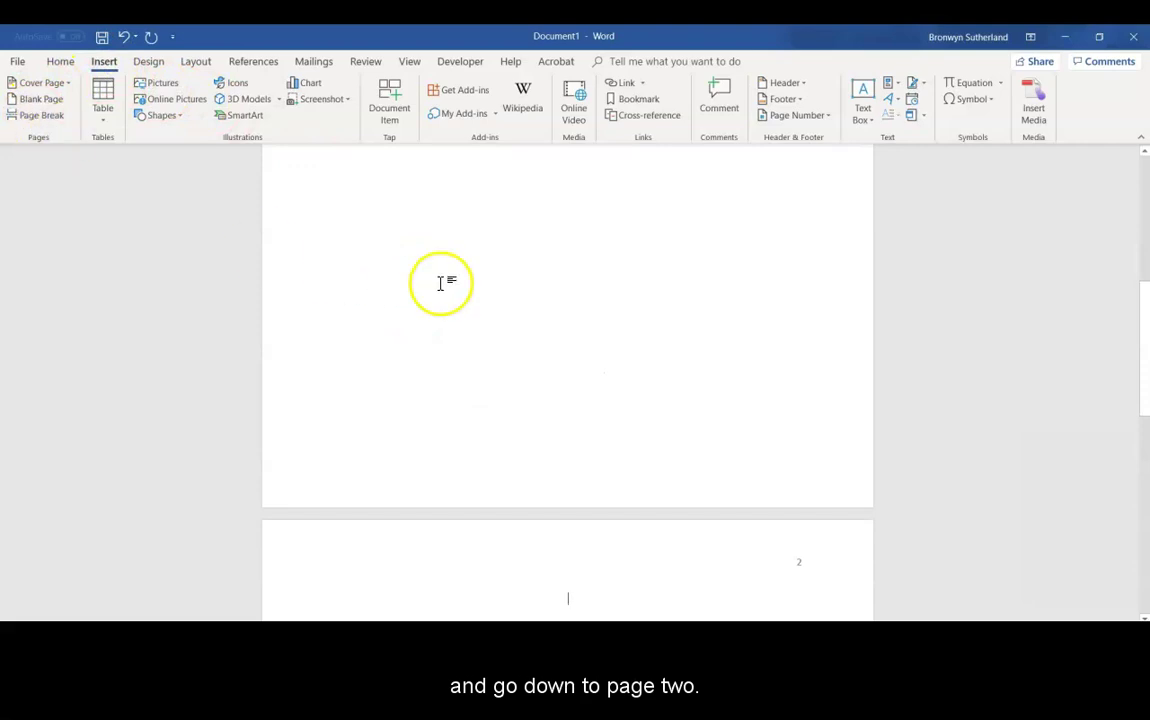
pyautogui.scroll(-3, 629, 570)
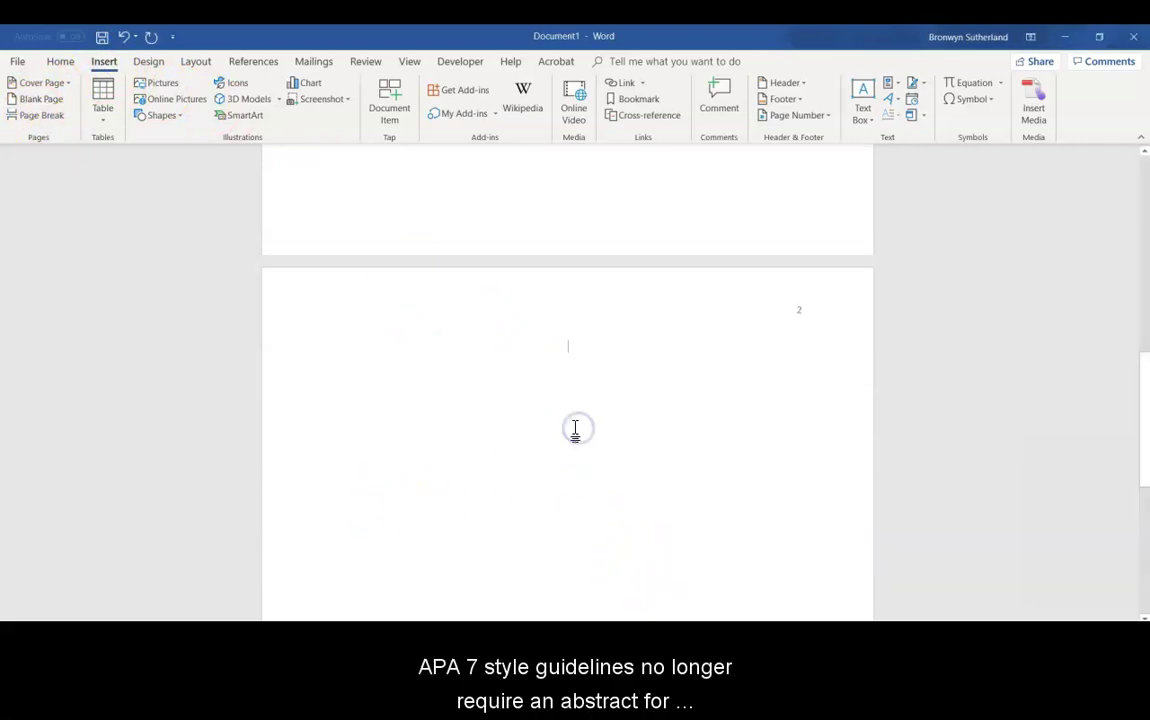
# Step: Type 'Effects of Age on Detection of Emotional Information' on page 2 and left-align the next line
pyautogui.write('Eff')
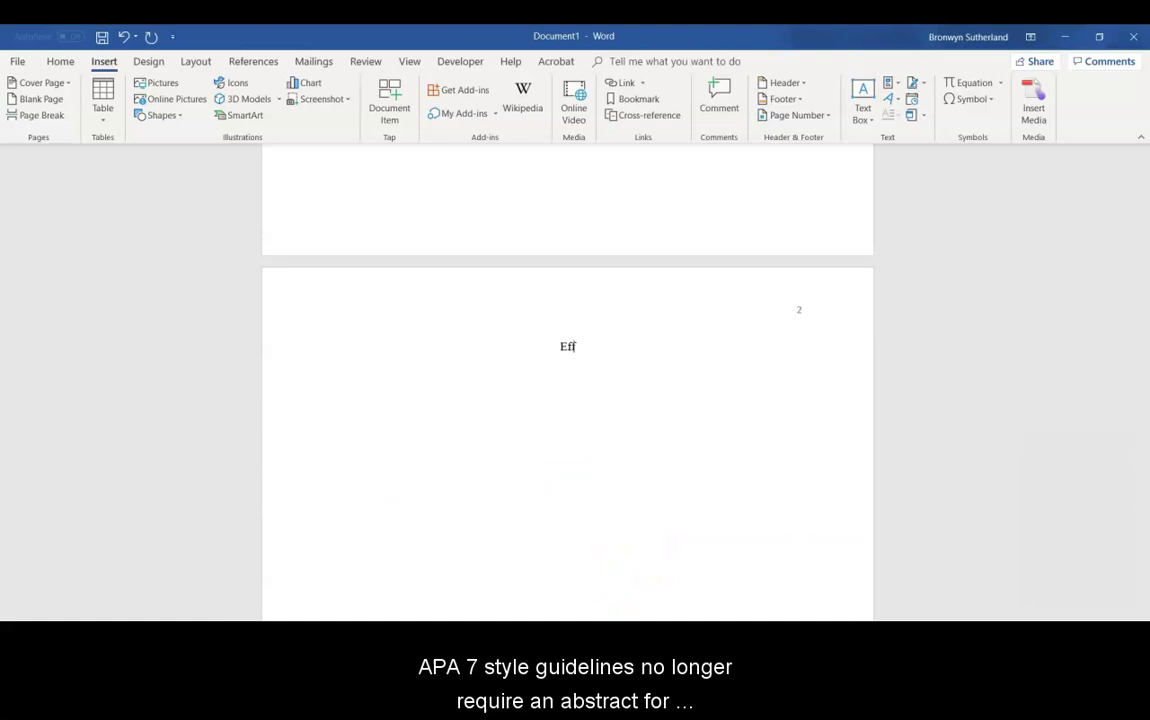
pyautogui.write('ects of Age on Detection of Emo')
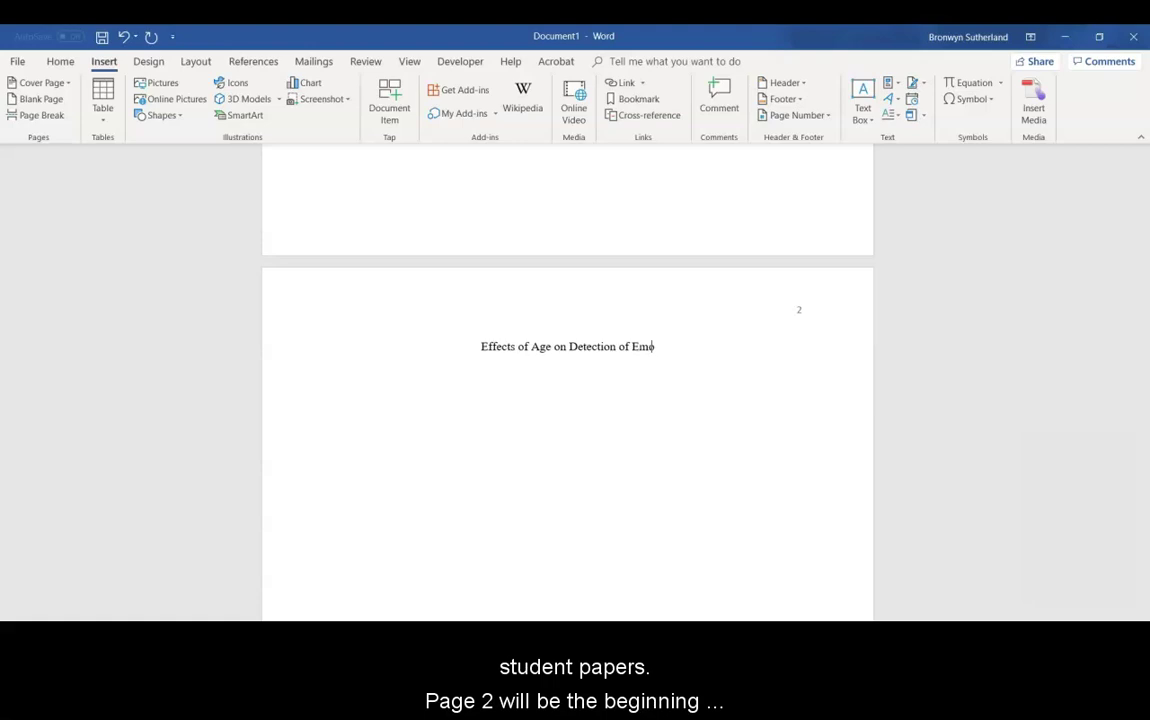
pyautogui.write('tional Information')
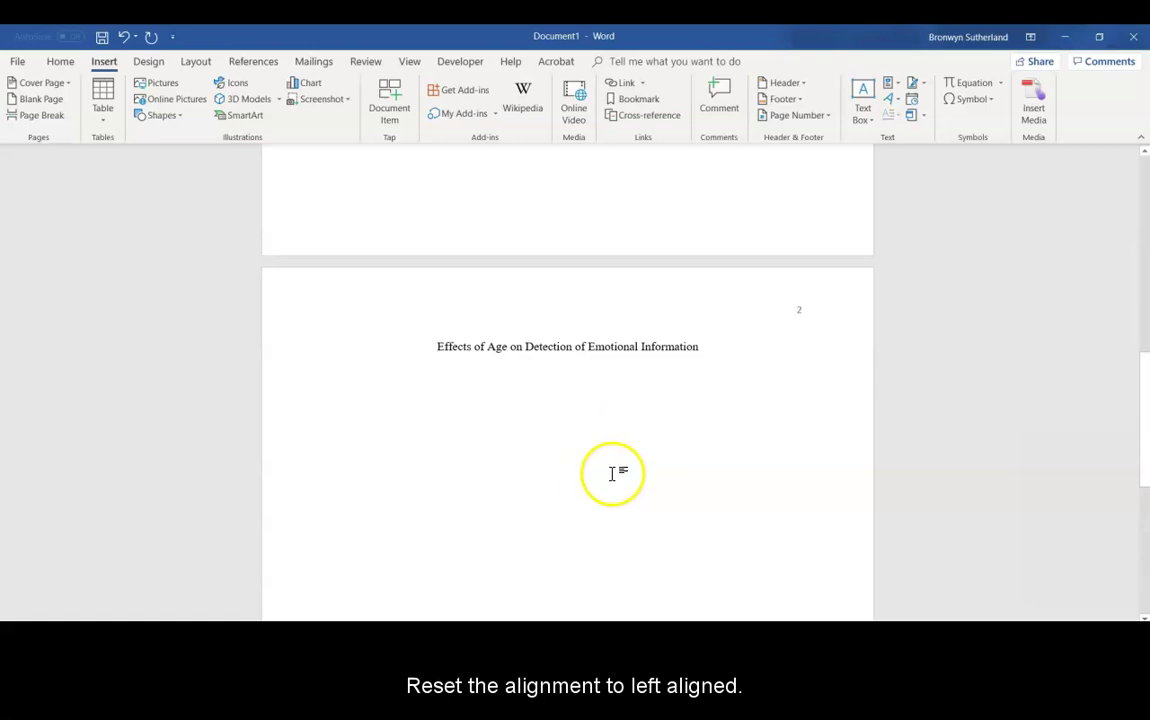
pyautogui.click(60, 61)
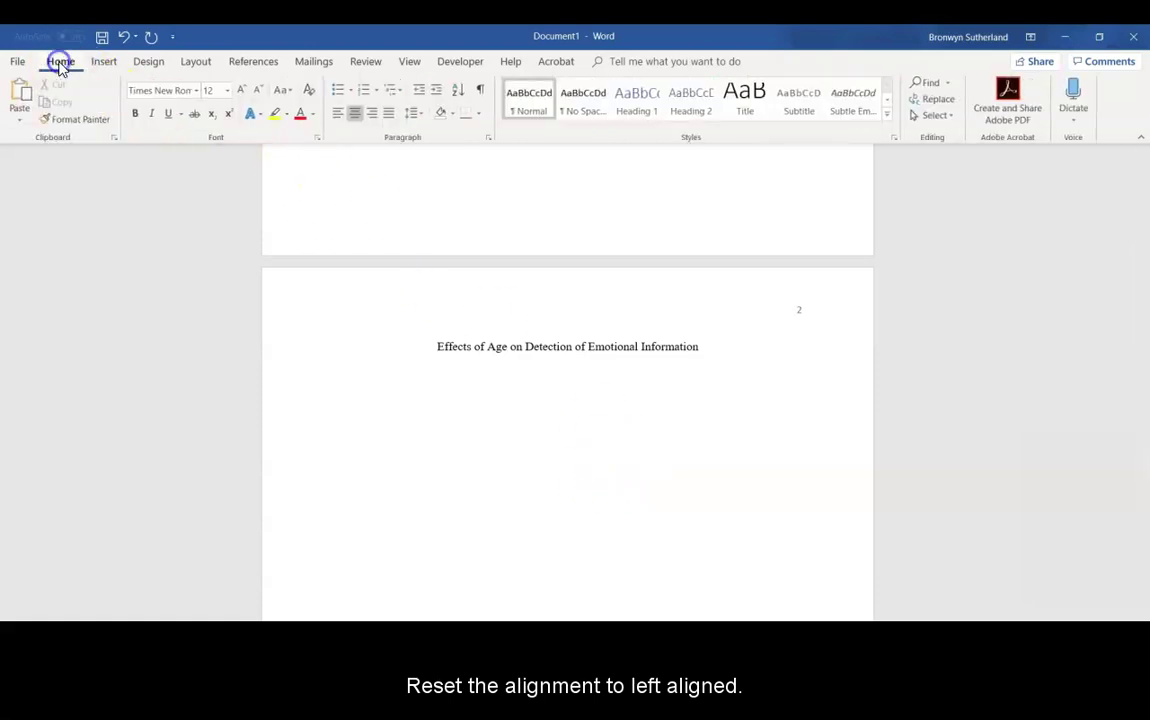
pyautogui.click(335, 114)
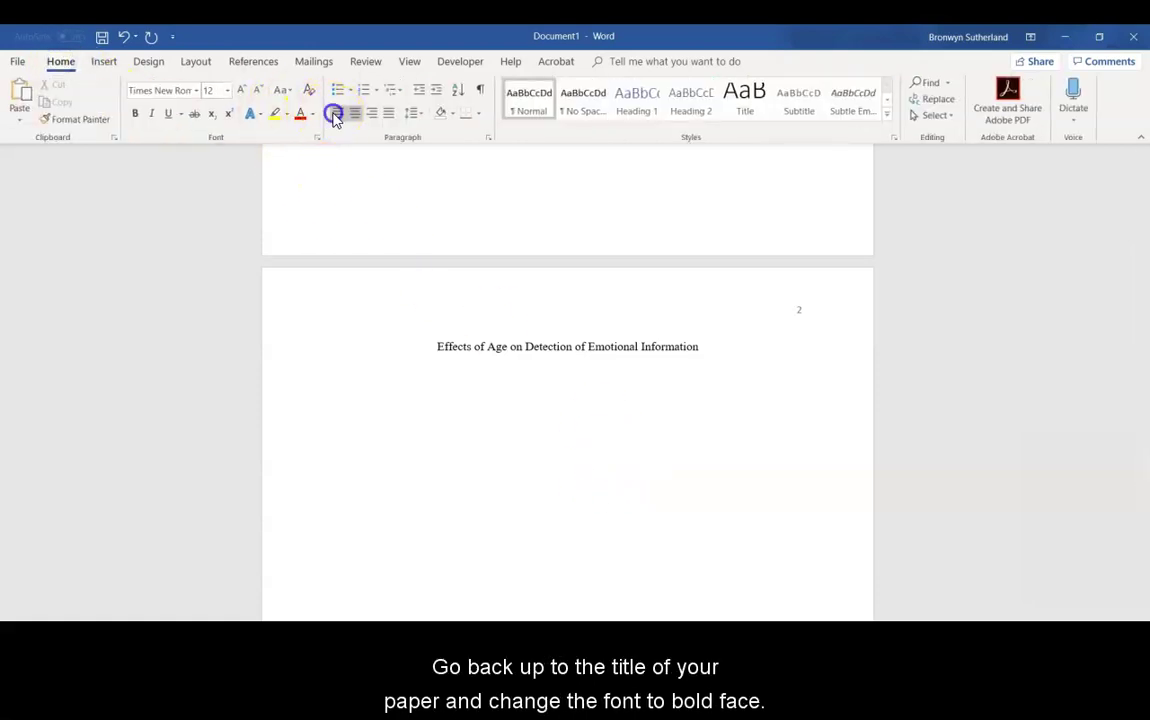
# Step: Bold the page 2 title and move to the empty line beneath it
pyautogui.click(457, 345)
pyautogui.moveTo(457, 345); pyautogui.dragTo(655, 338)
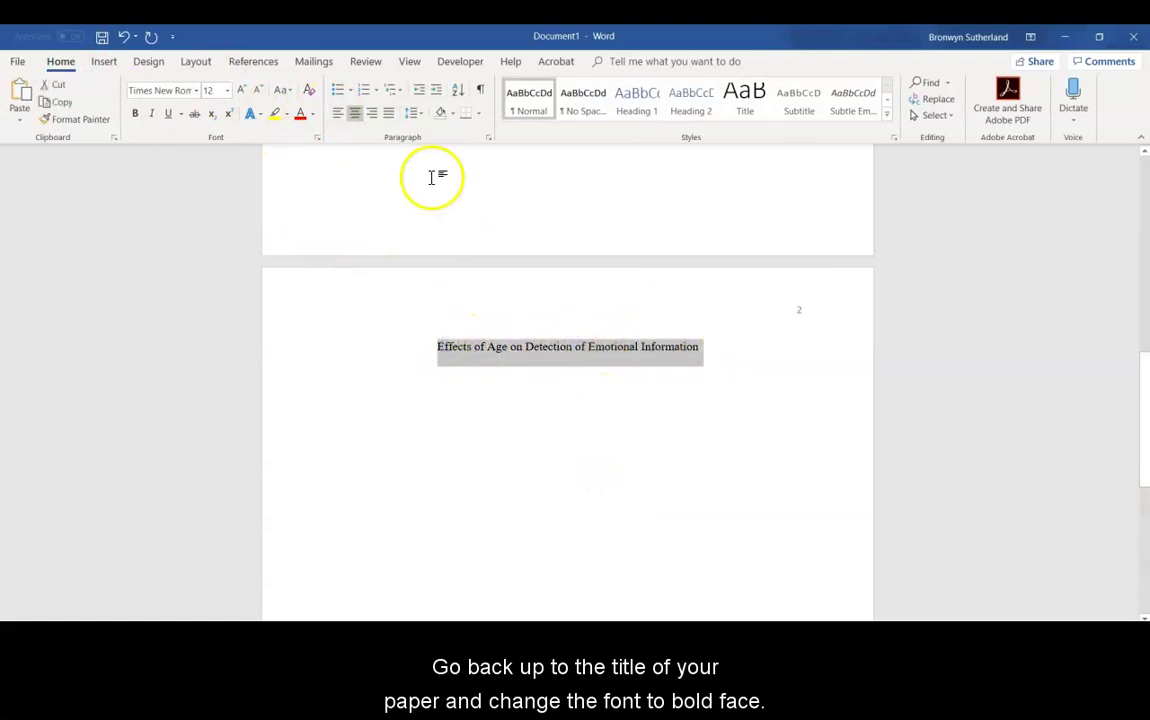
pyautogui.click(135, 113)
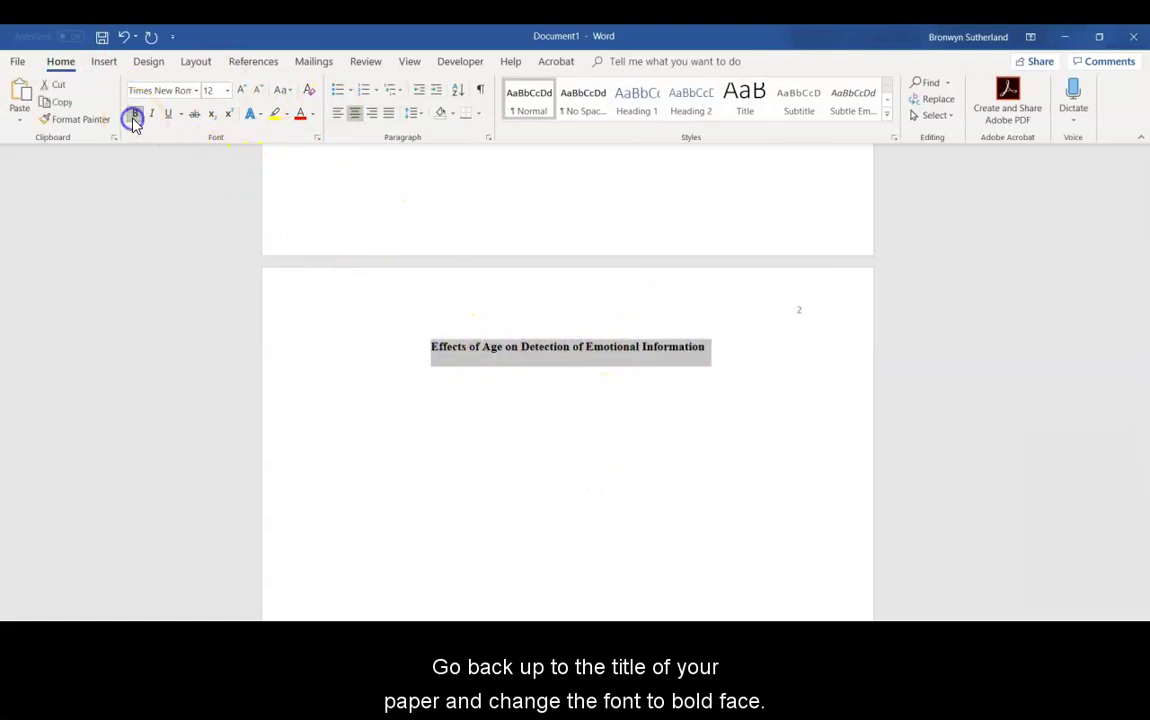
pyautogui.click(419, 390)
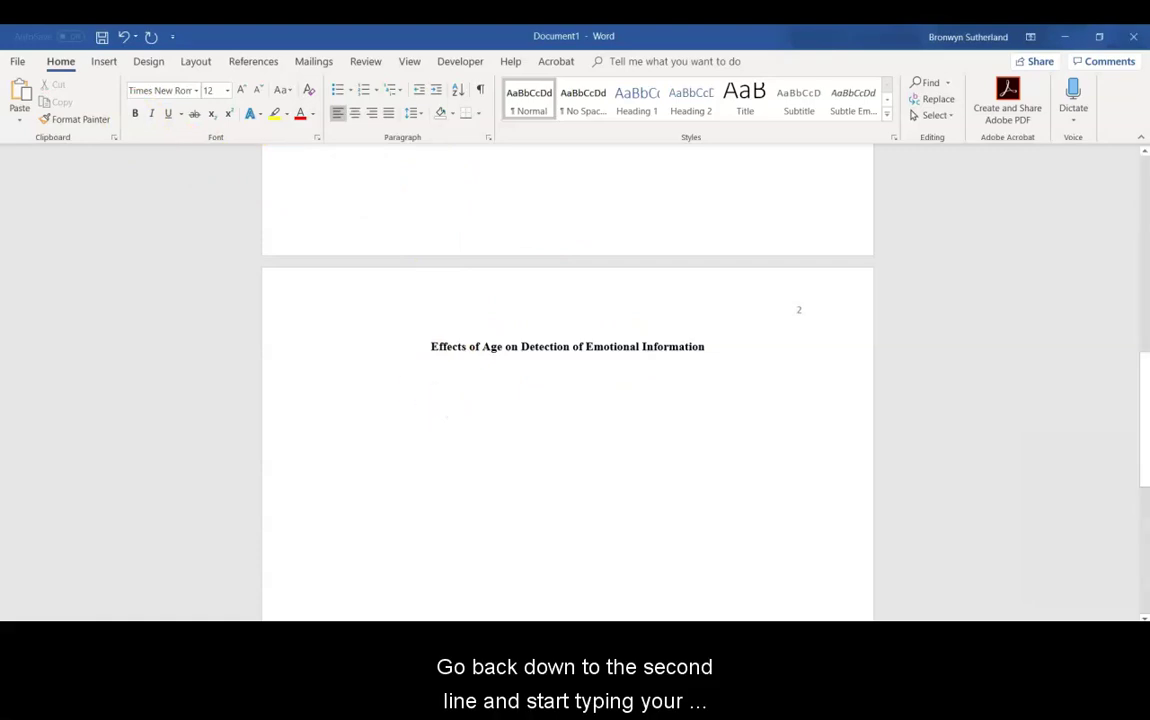
# Step: Type the tab-indented opening paragraph starting 'Frequently,' and ending 'attend to all available stimuli.'
pyautogui.press('Tab')
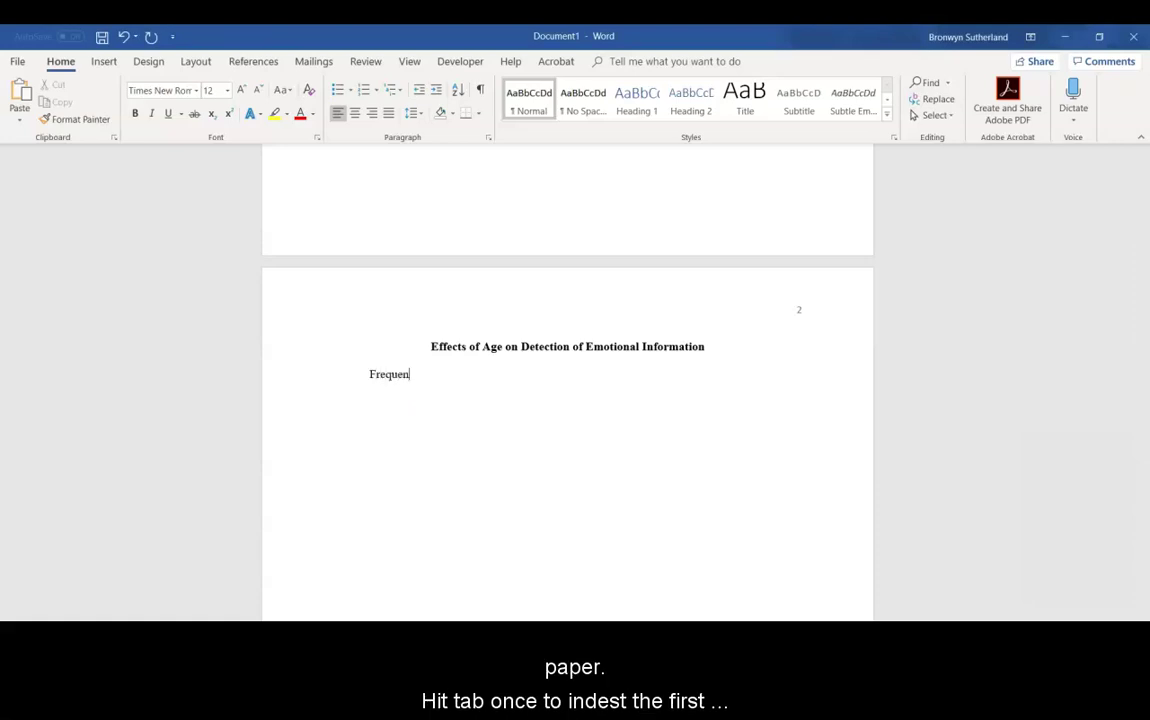
pyautogui.write('Frequently, peop')
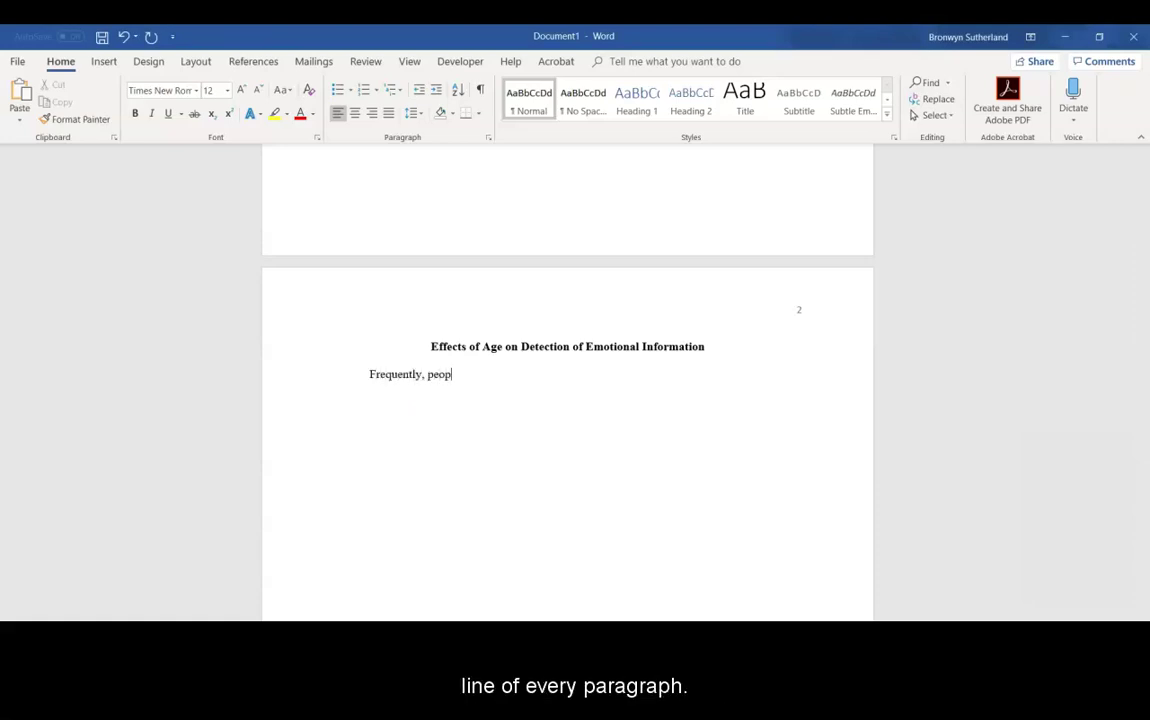
pyautogui.write('ter')
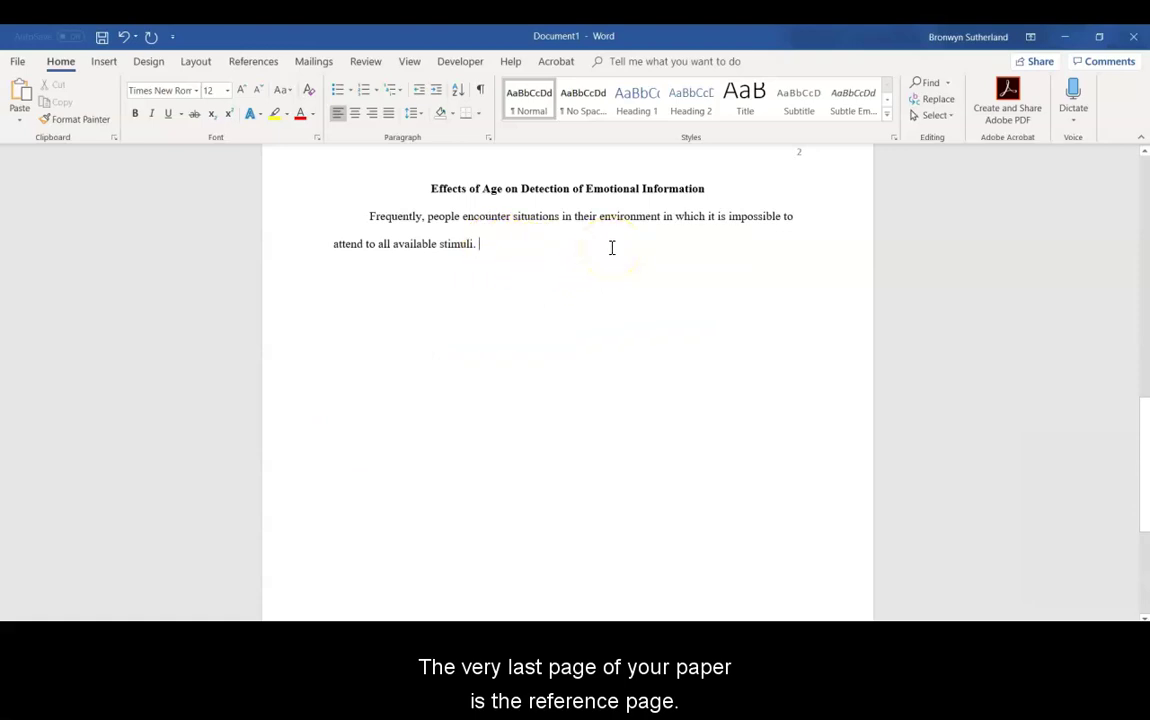
# Step: Insert a page break after the body text to start page 3
pyautogui.click(105, 62)
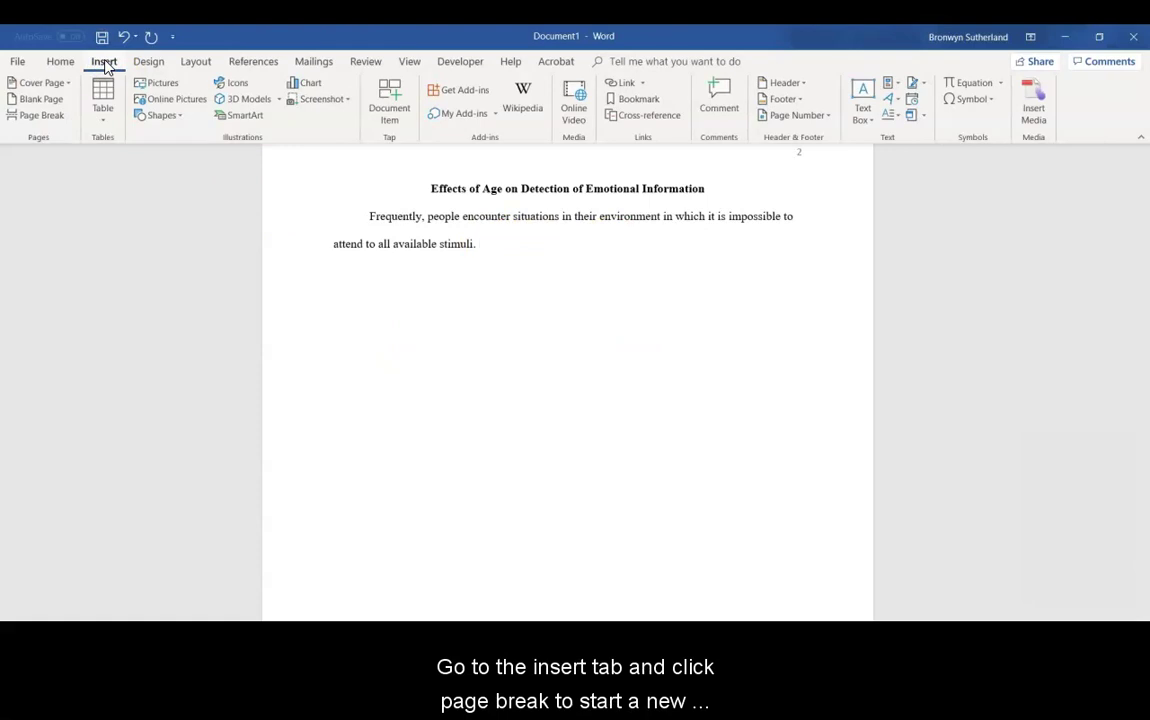
pyautogui.click(40, 115)
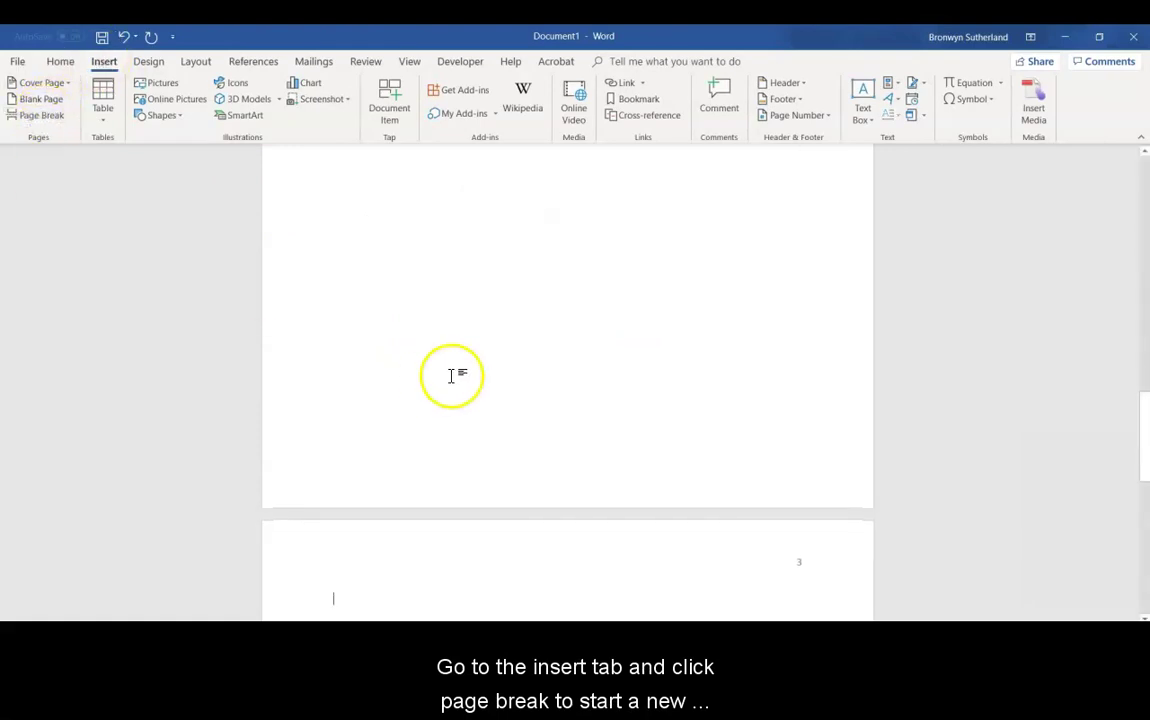
pyautogui.scroll(-5, 649, 511)
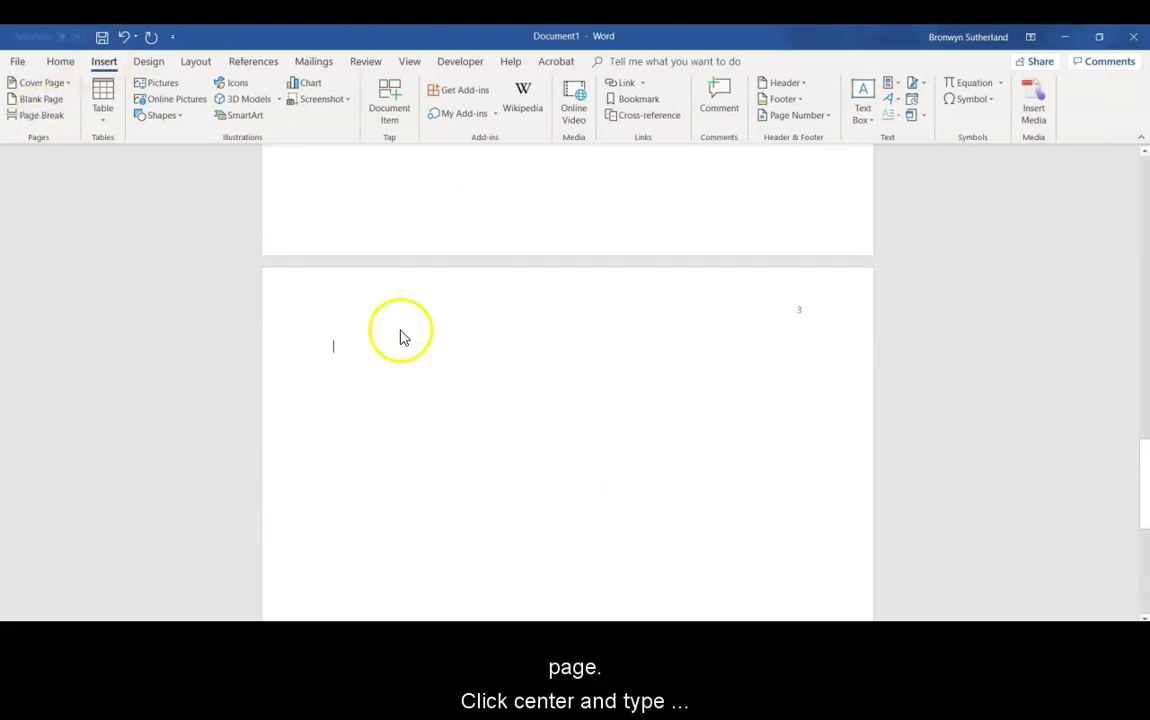
# Step: Add a centred, bold 'References' heading with an empty left-aligned line below it
pyautogui.click(60, 61)
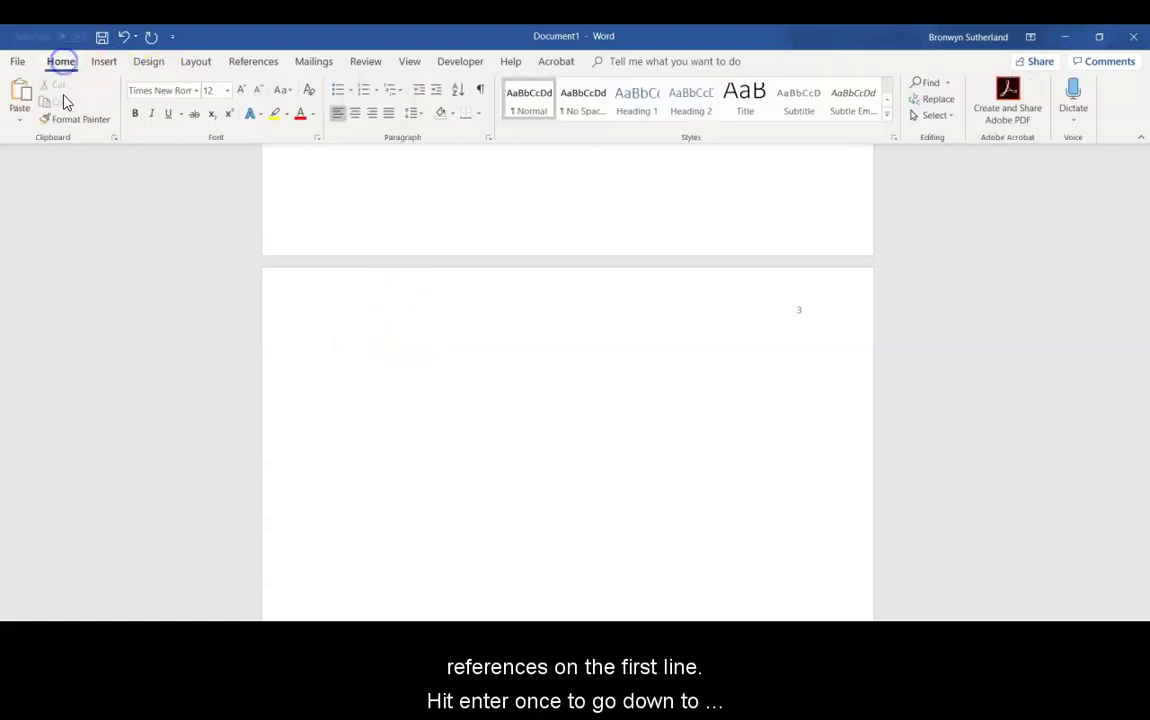
pyautogui.click(354, 113)
pyautogui.write('References')
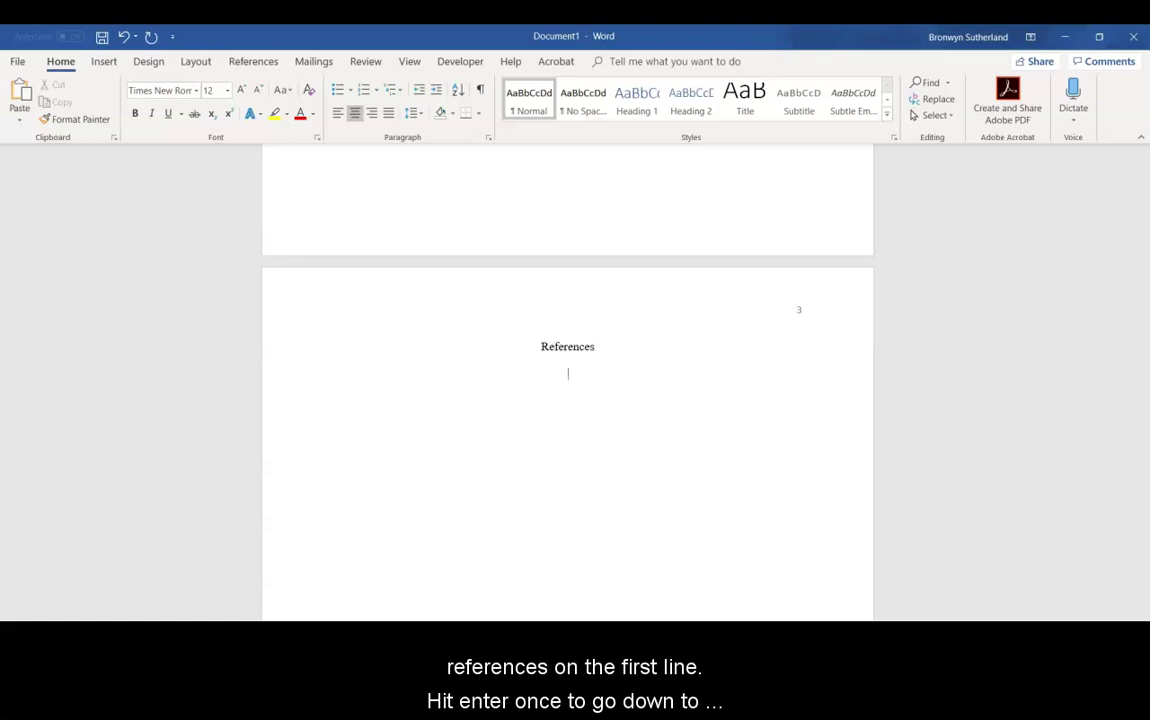
pyautogui.click(338, 116)
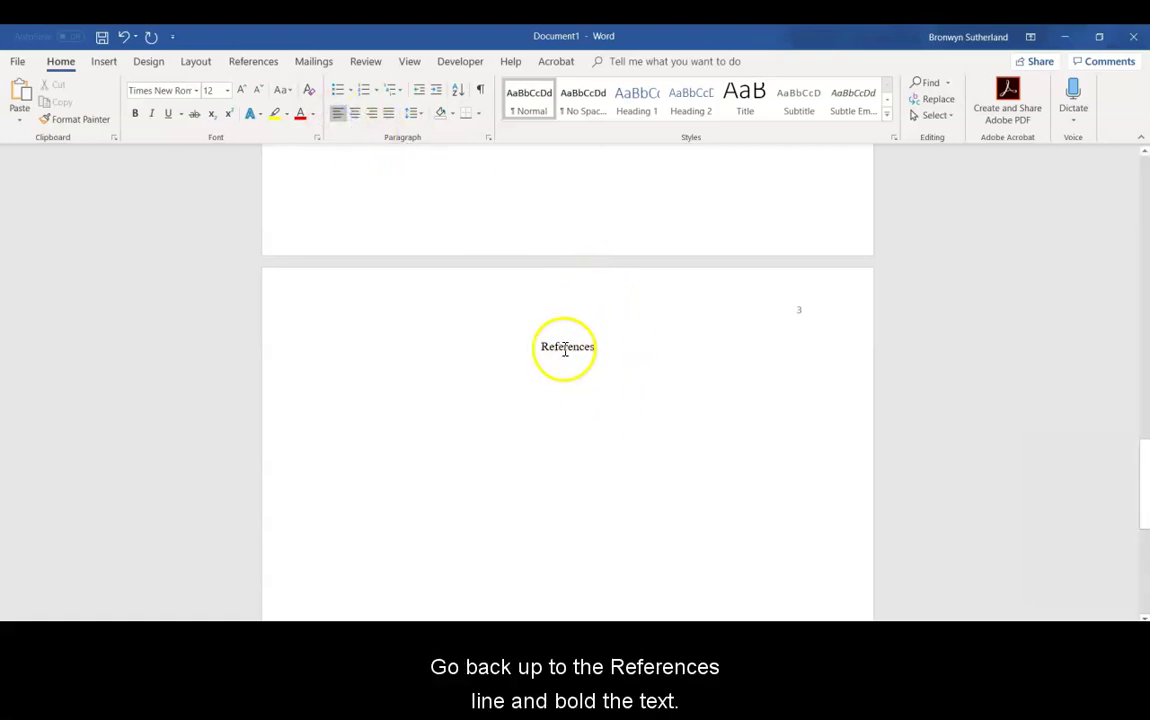
pyautogui.tripleClick(565, 347)
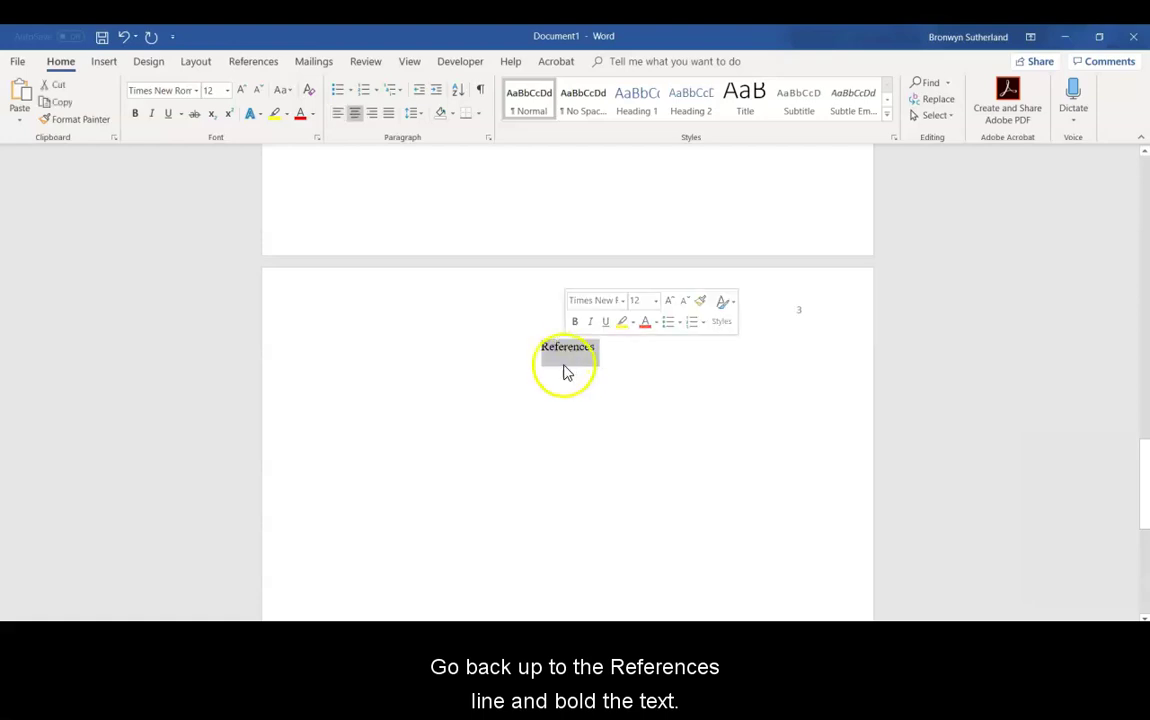
pyautogui.click(574, 321)
pyautogui.click(423, 374)
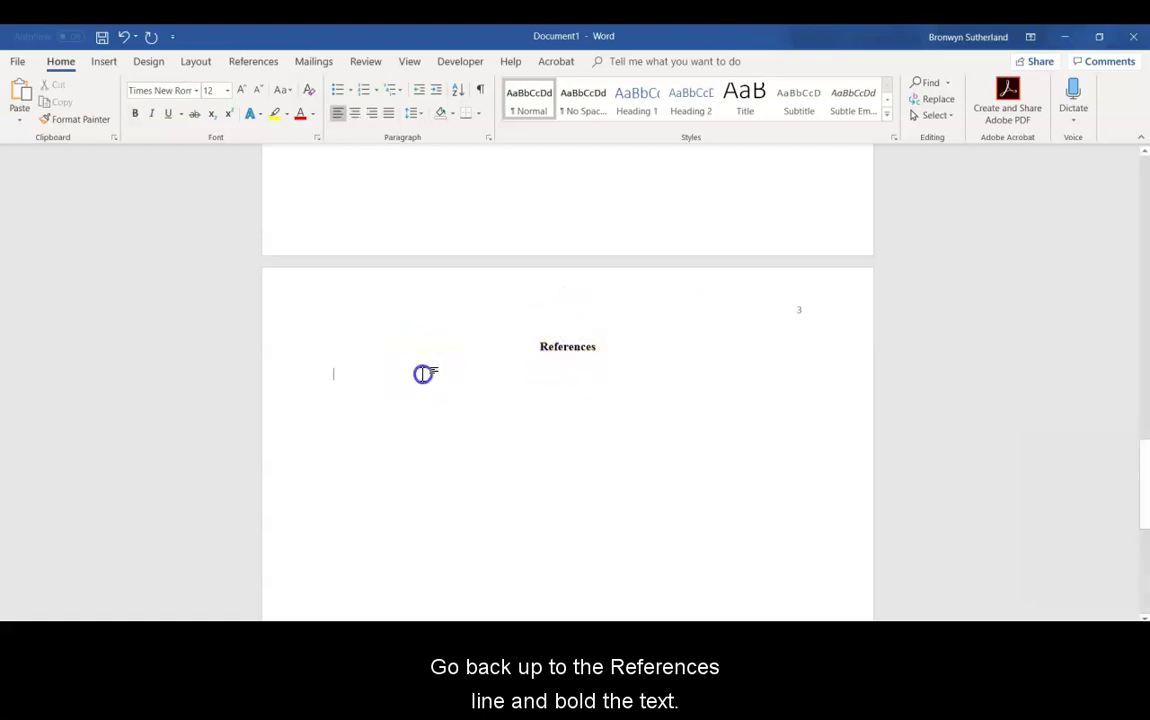
pyautogui.click(606, 356)
# Step: Give the empty line under References a 0.5" hanging indent, keeping double line spacing
pyautogui.click(416, 386)
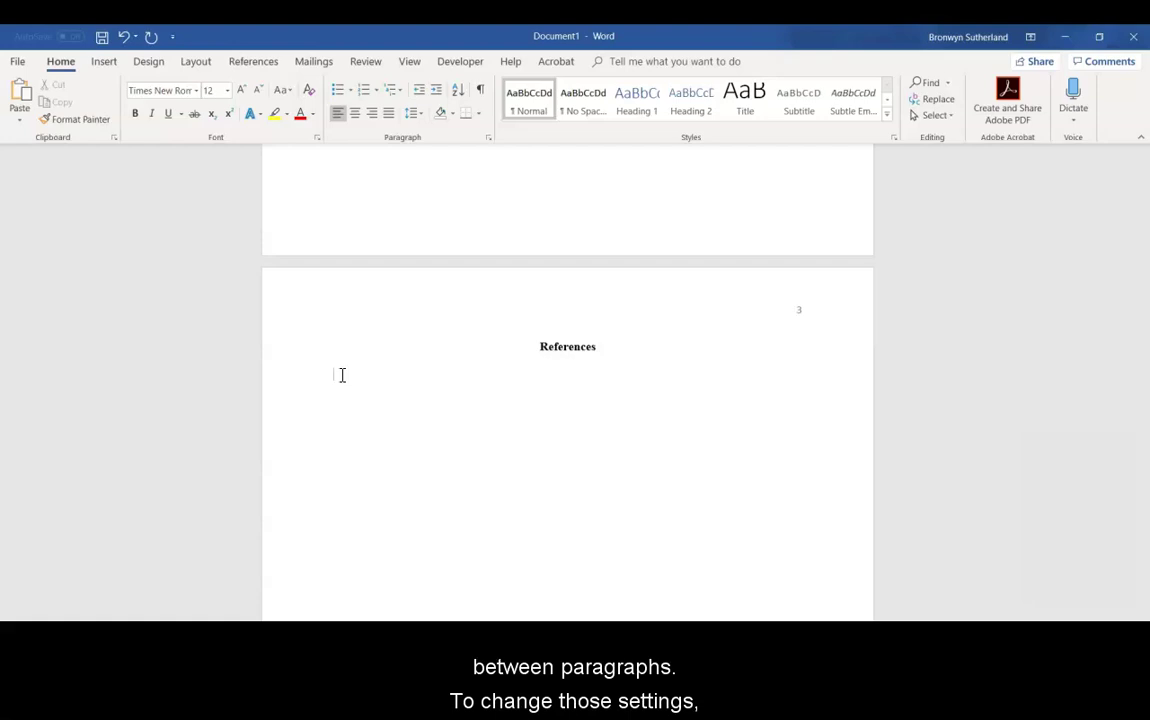
pyautogui.click(489, 139)
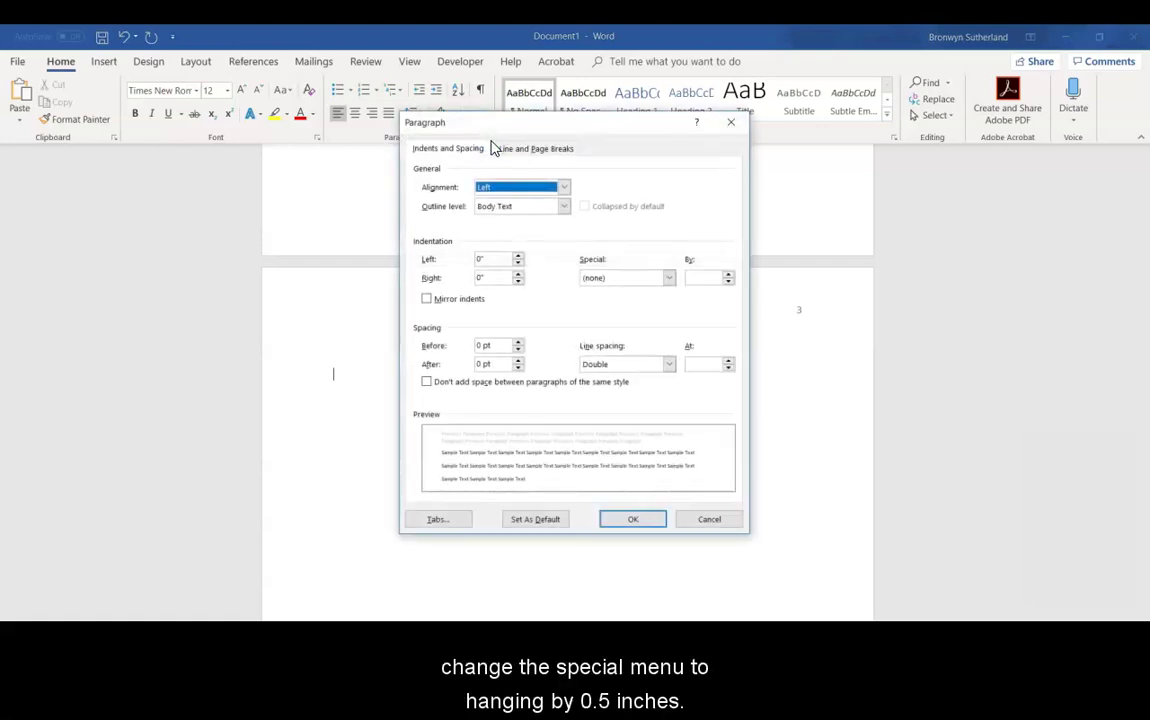
pyautogui.click(668, 279)
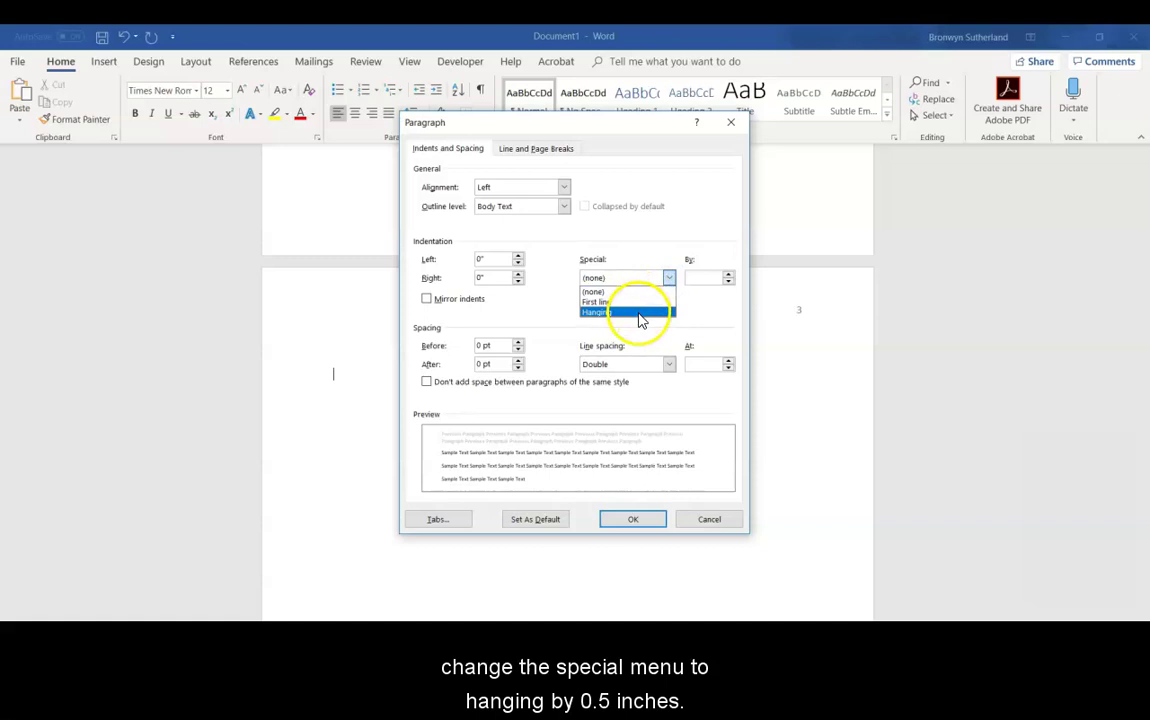
pyautogui.click(641, 314)
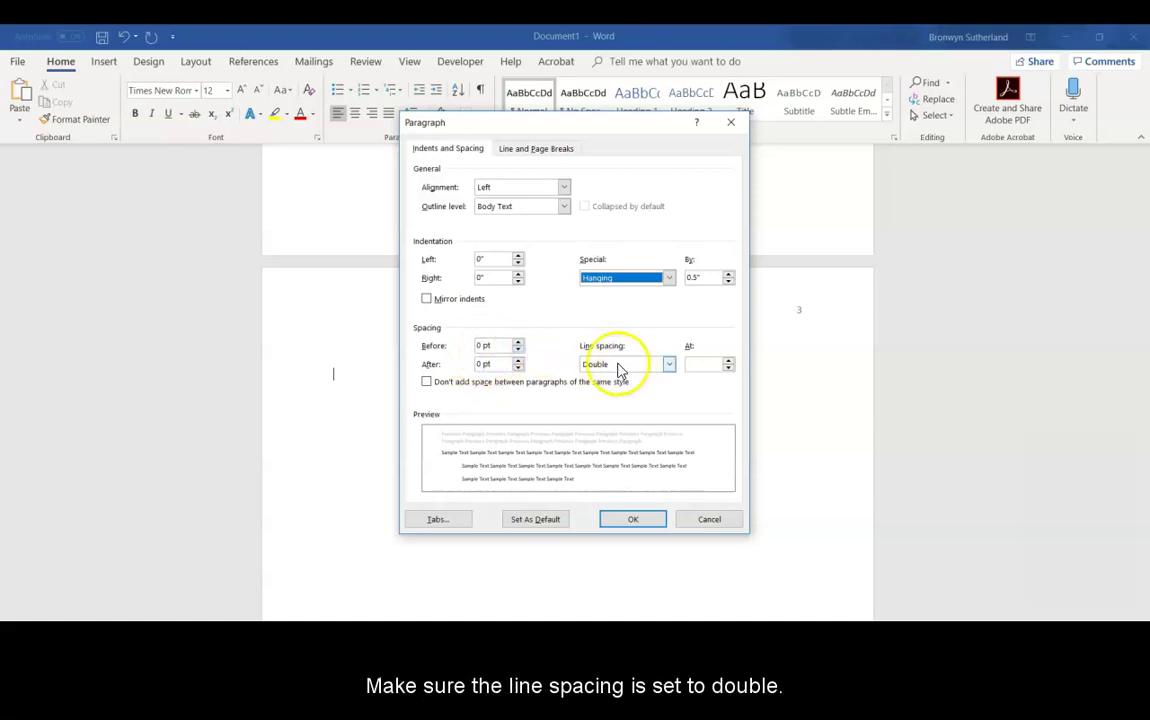
pyautogui.click(633, 520)
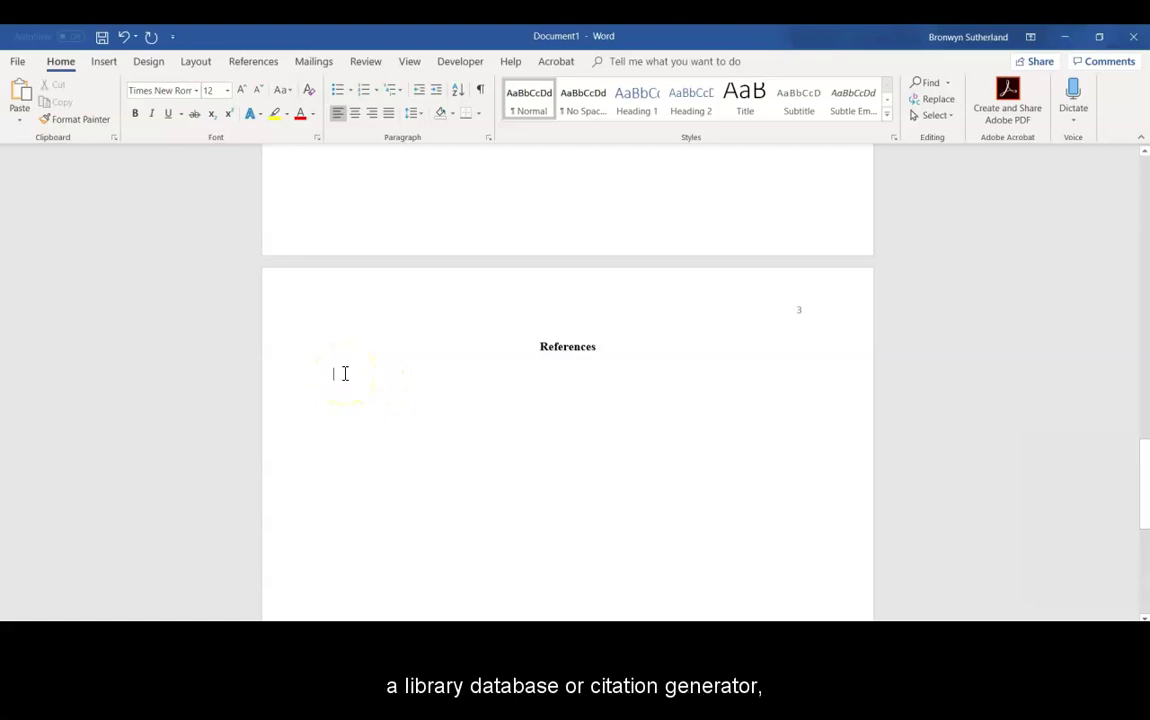
# Step: Paste the 2015 Neural Plasticity citation under References with Merge Formatting, matching Times New Roman
pyautogui.rightClick(345, 373)
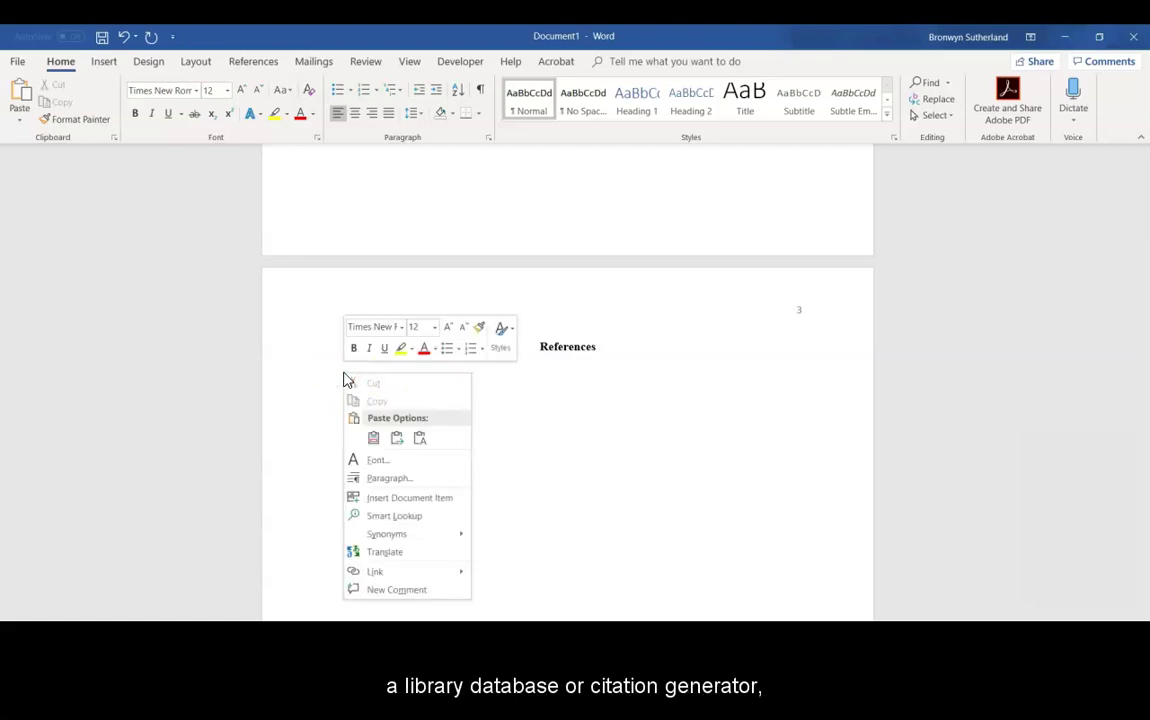
pyautogui.click(374, 444)
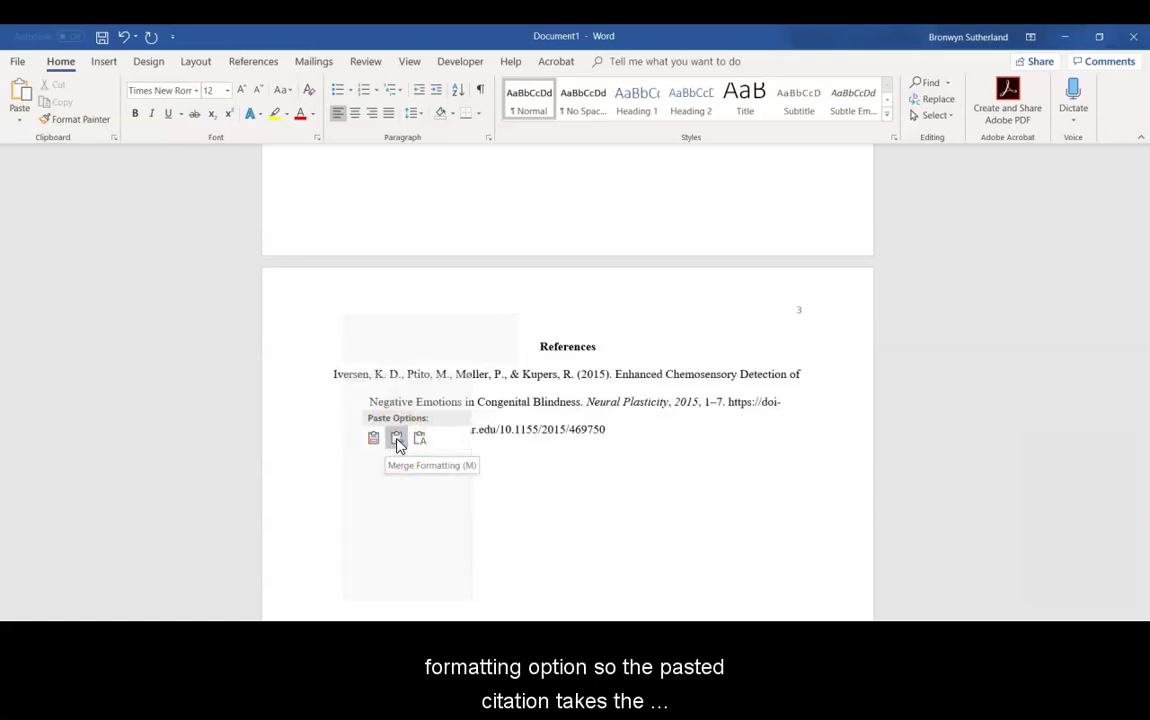
pyautogui.click(397, 440)
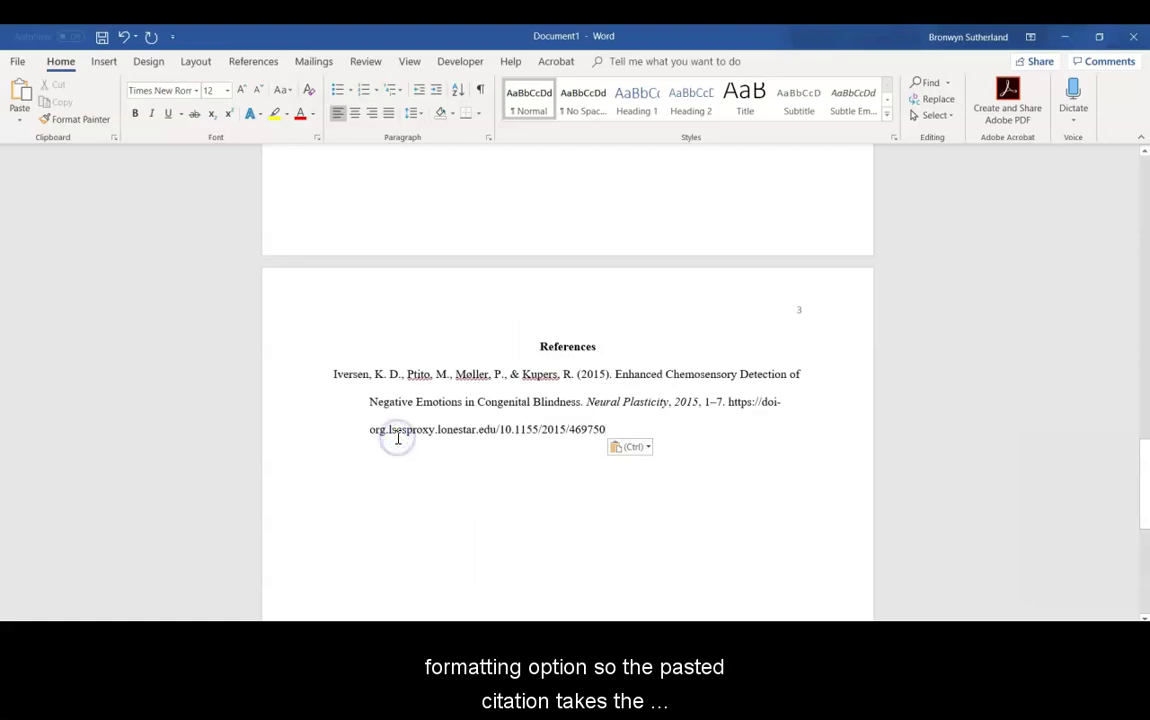